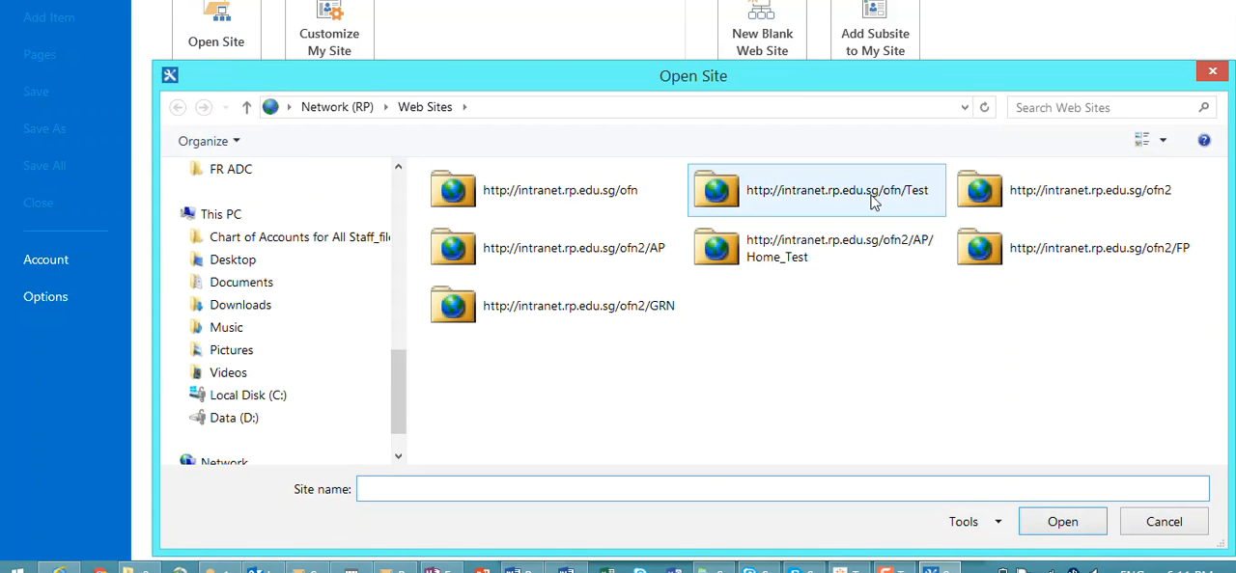
# Step: Open the ofn2/AP/Home_Test site and go to its Invoice Listing list
pyautogui.click(847, 255)
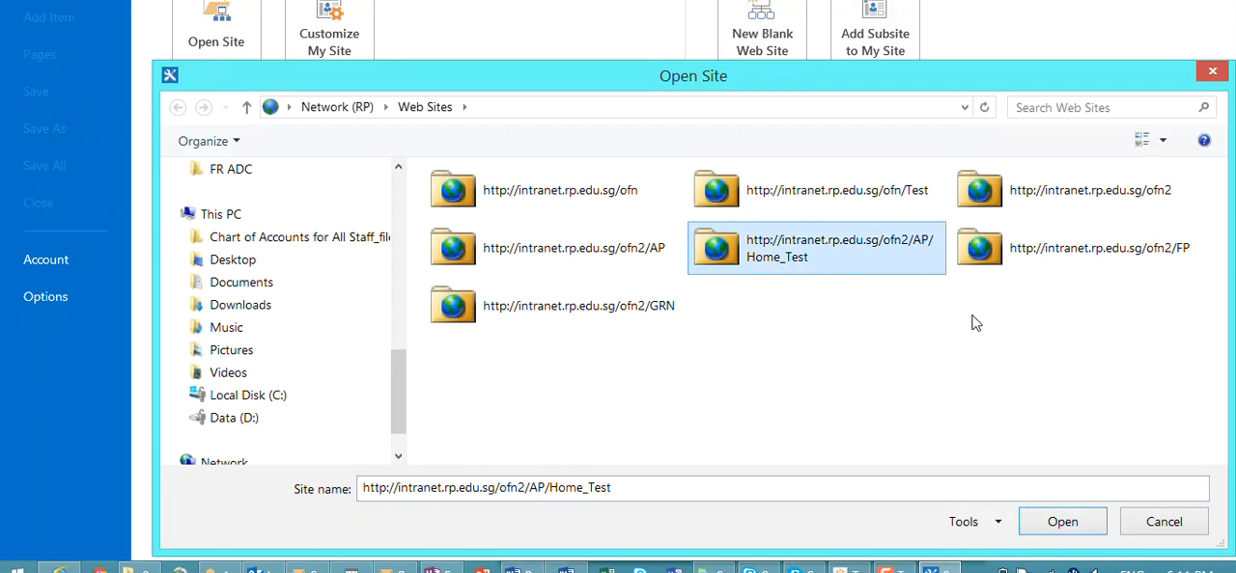
pyautogui.click(1037, 518)
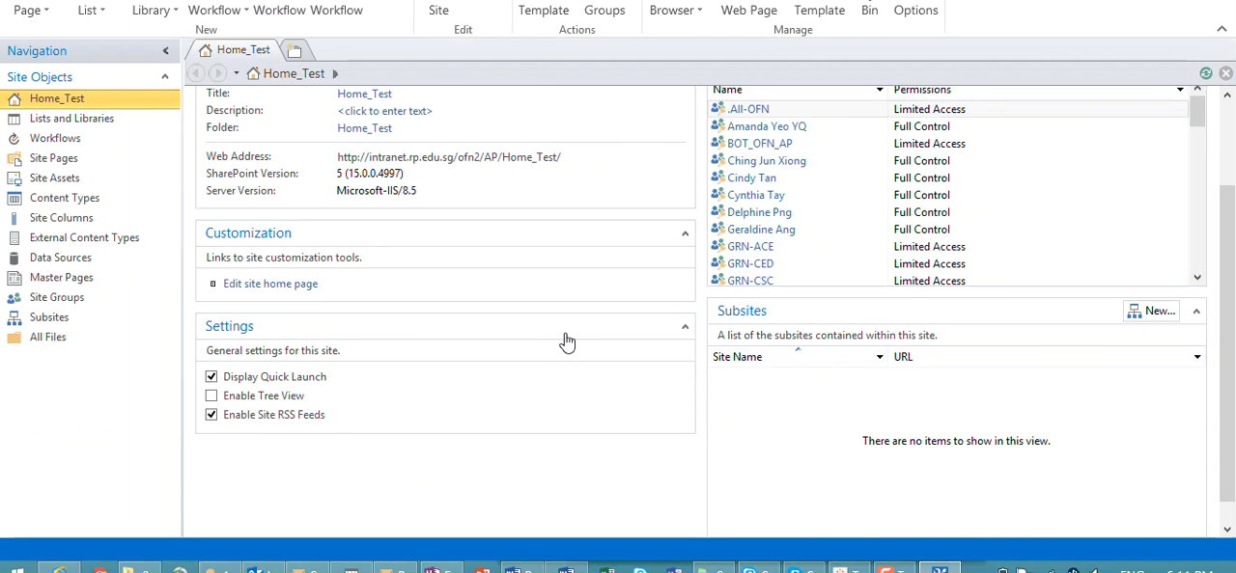
pyautogui.scroll(3, 560, 339)
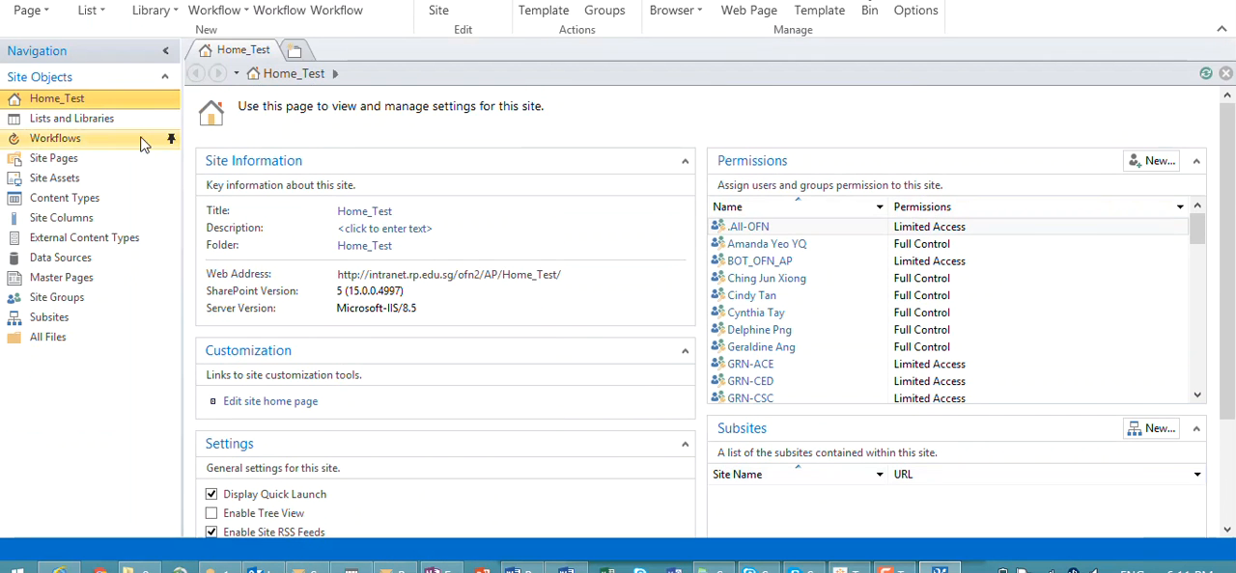
pyautogui.click(101, 122)
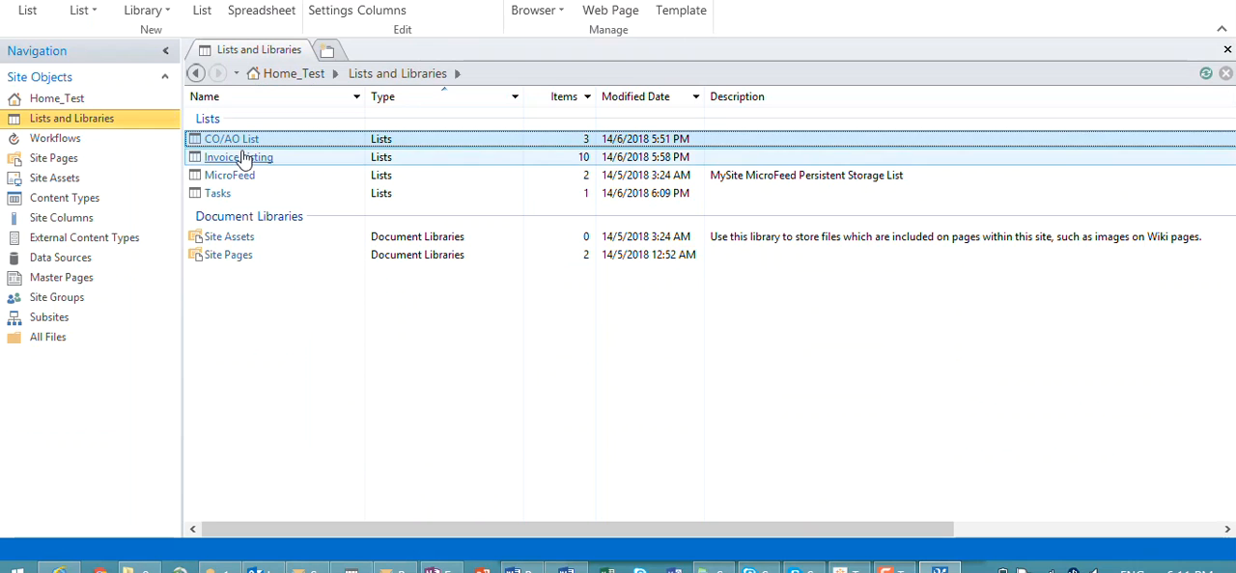
pyautogui.click(241, 158)
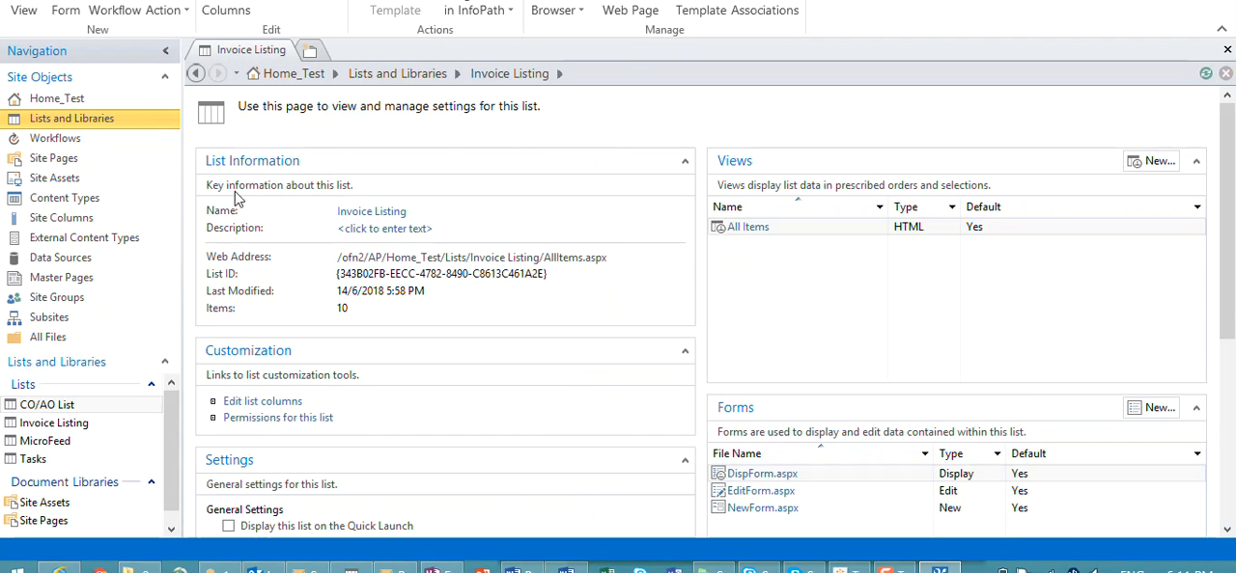
# Step: Create a list workflow named Test for Invoice Listing on the SharePoint 2010 Workflow platform
pyautogui.click(124, 19)
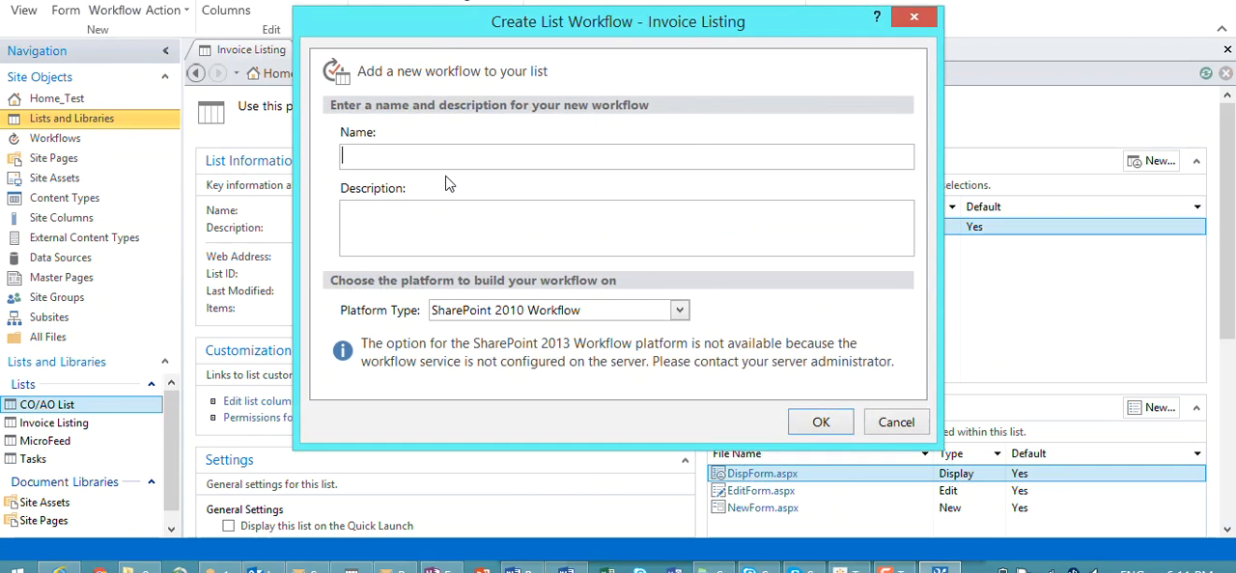
pyautogui.write('K')
pyautogui.write('est')
pyautogui.click(819, 422)
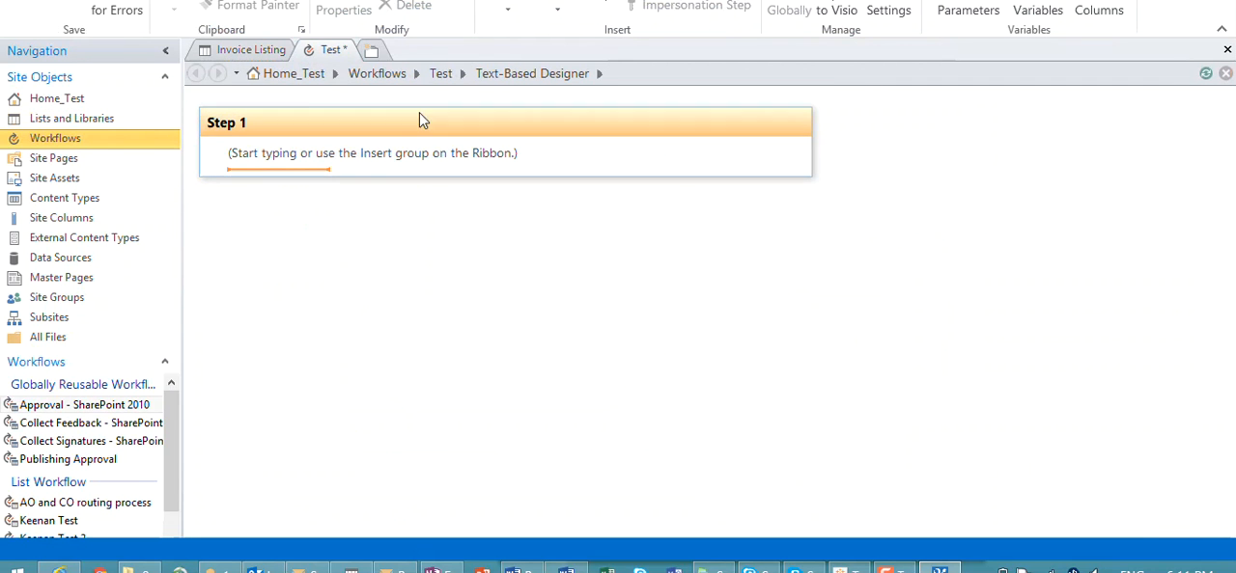
# Step: Set the Test workflow to start automatically when an item is created, and return to editing its steps
pyautogui.click(443, 76)
pyautogui.scroll(-1, 655, 225)
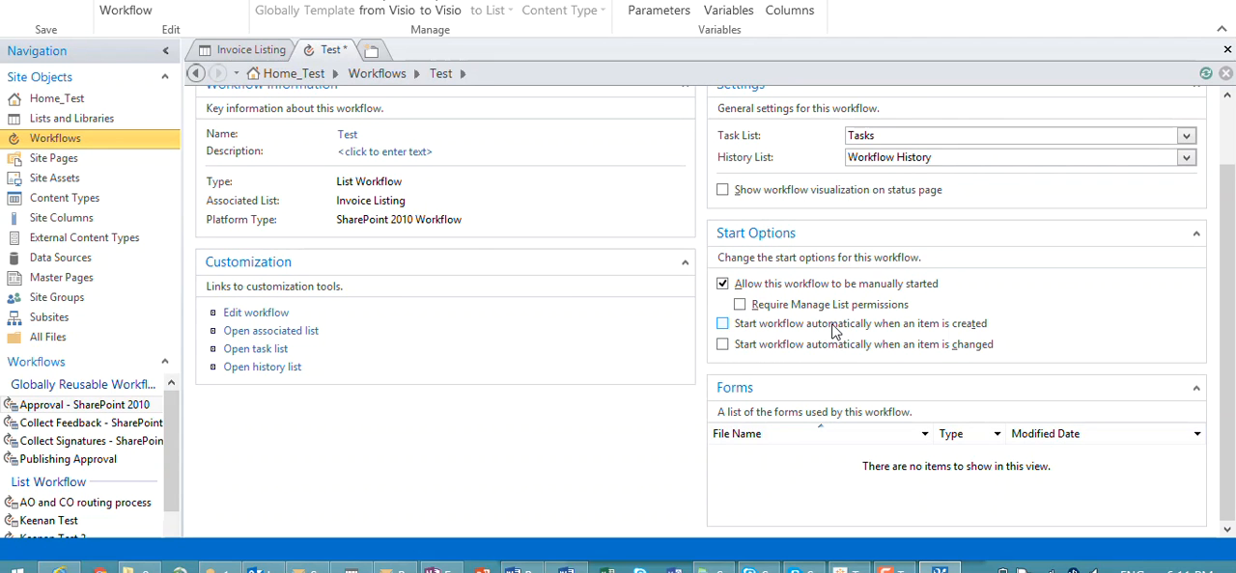
pyautogui.click(966, 329)
pyautogui.scroll(2, 733, 251)
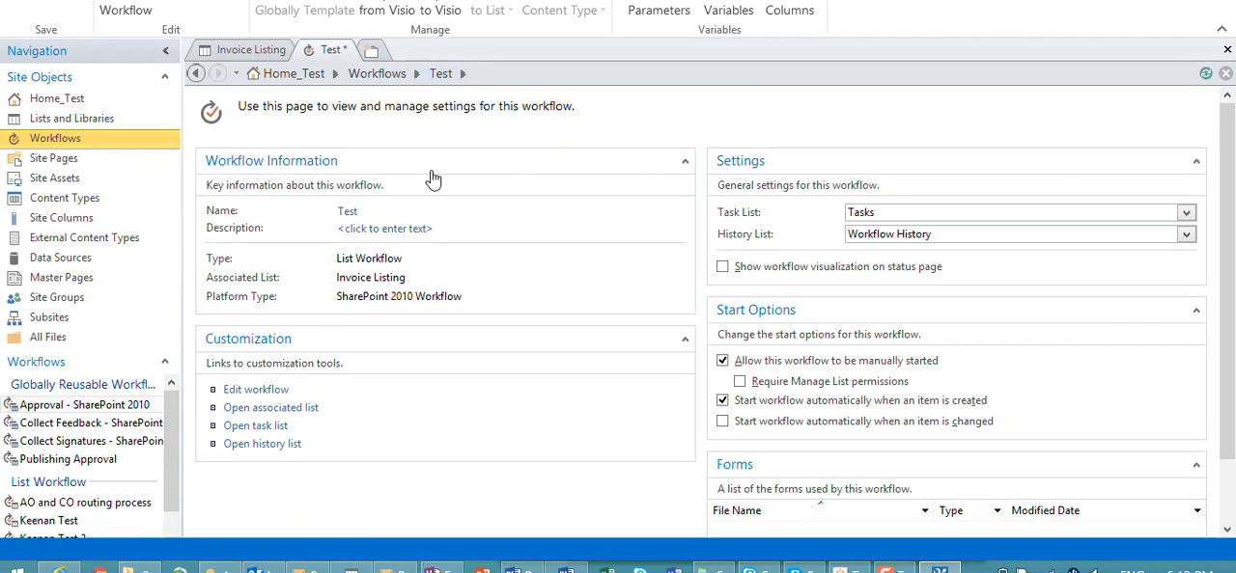
pyautogui.click(265, 391)
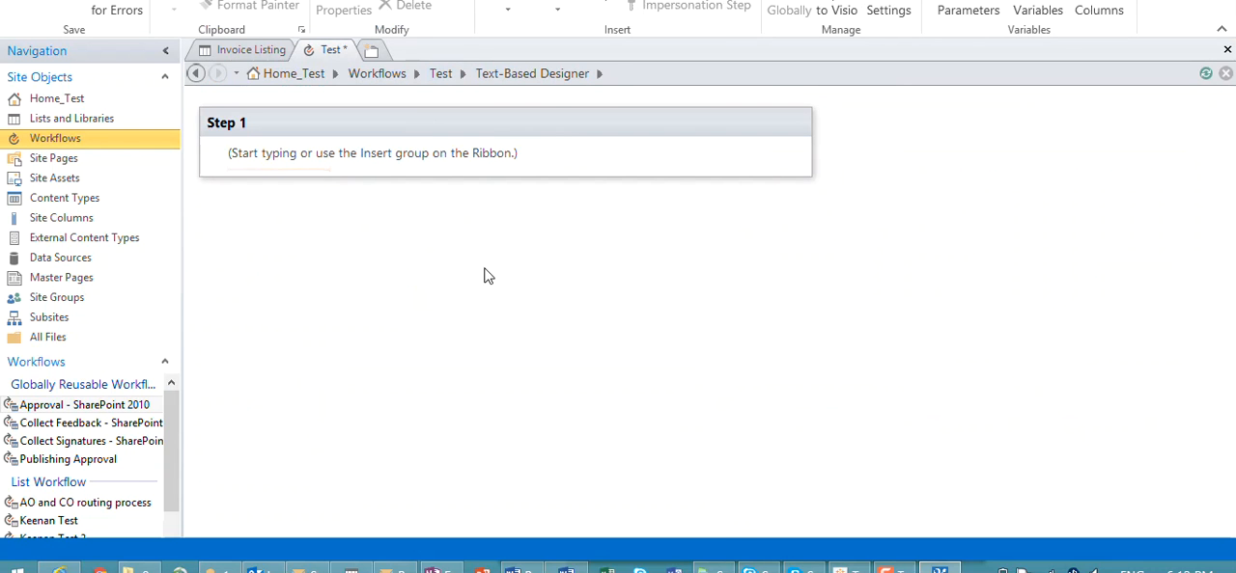
pyautogui.click(499, 210)
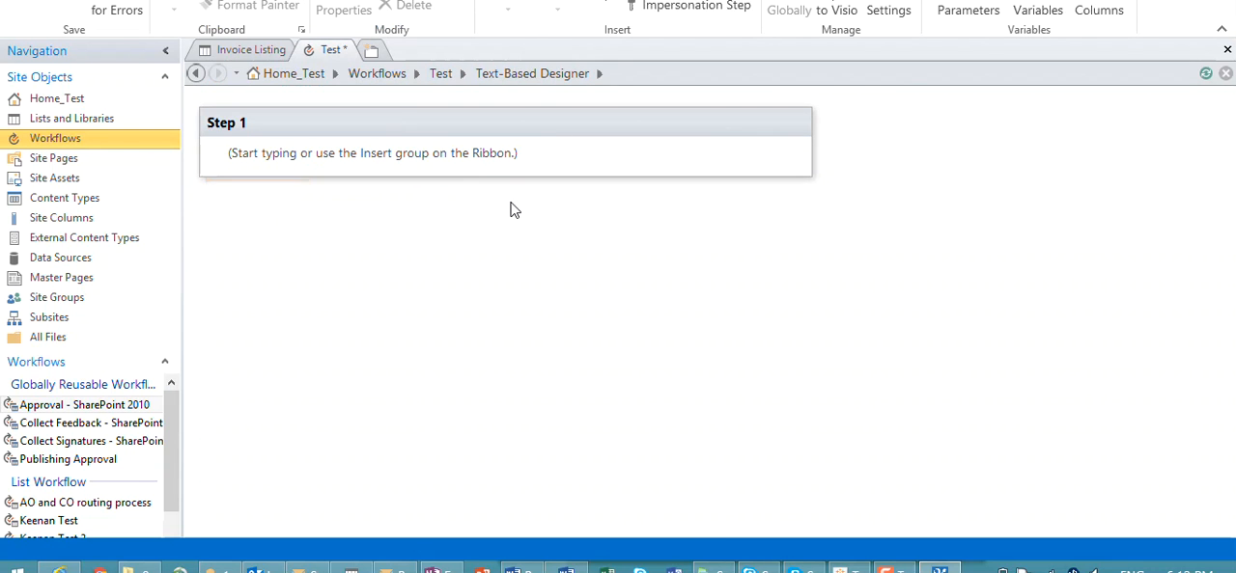
pyautogui.write('Ass')
pyautogui.press('BackSpace')
pyautogui.press('BackSpace')
pyautogui.press('BackSpace')
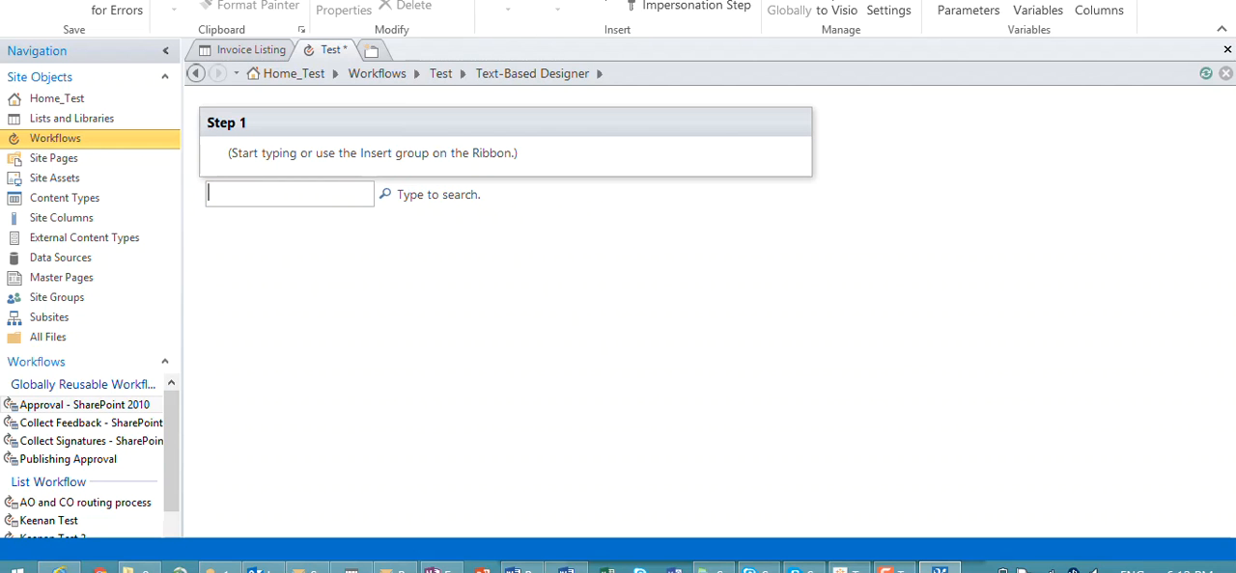
# Step: Search for Approval inside Step 1 and add the Start Approval Process action
pyautogui.click(410, 179)
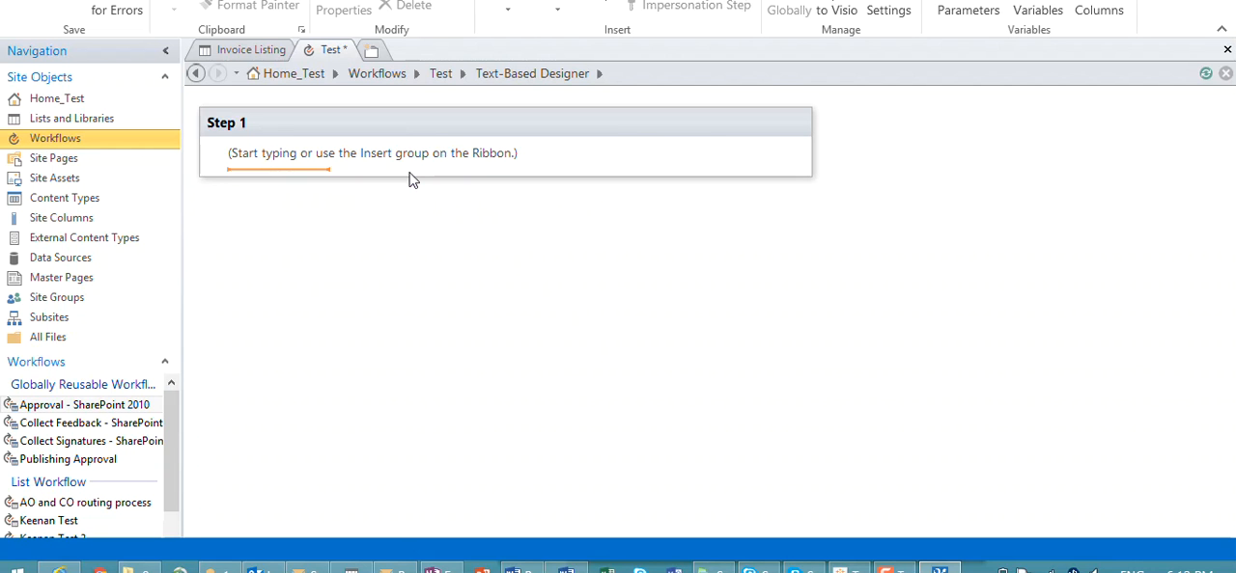
pyautogui.write('Approval')
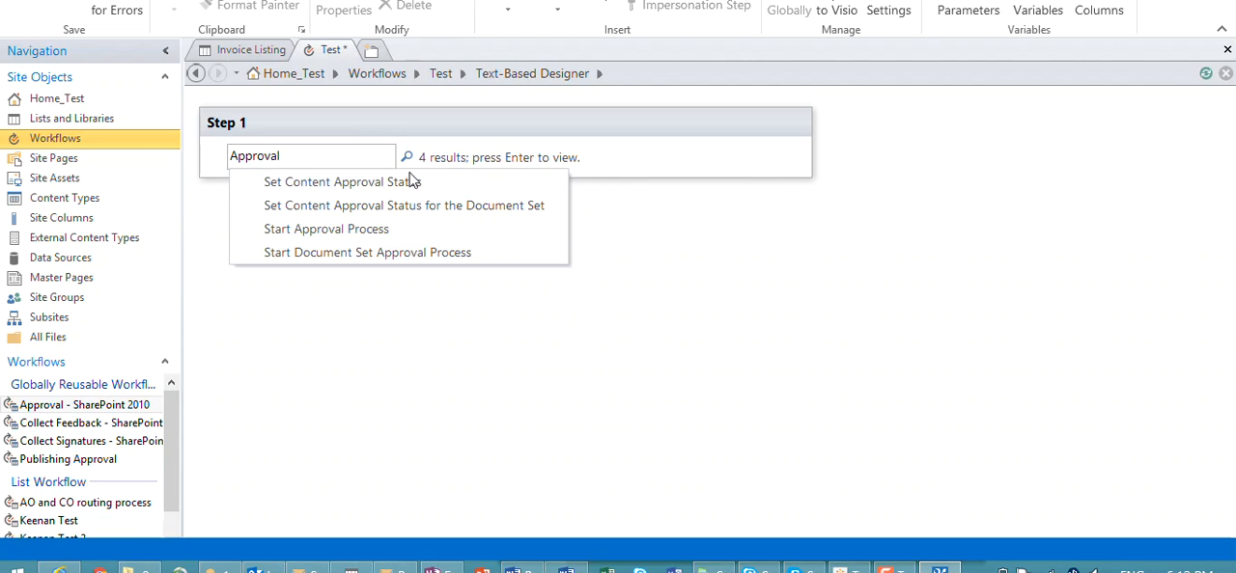
pyautogui.click(386, 230)
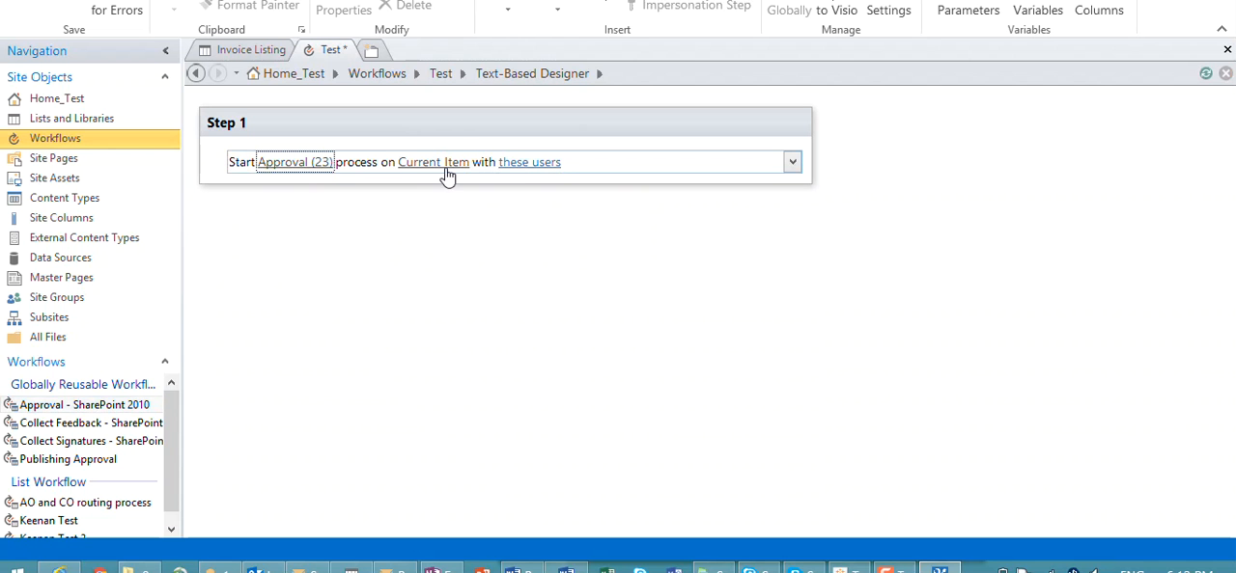
# Step: Start choosing the approval process participants with a Workflow Lookup for a User
pyautogui.click(529, 162)
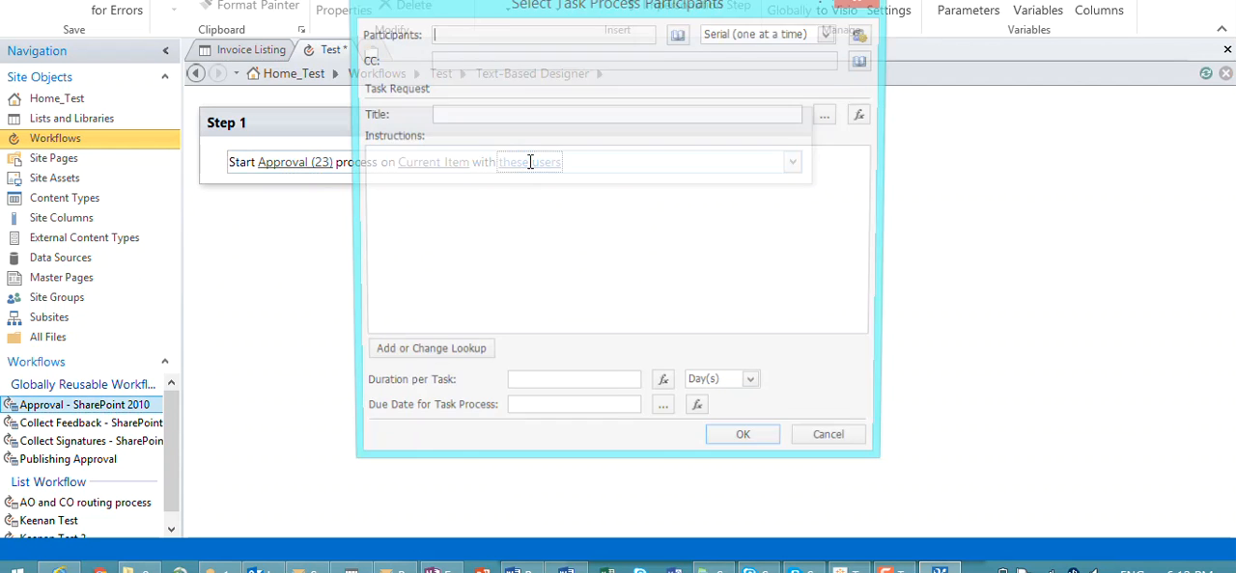
pyautogui.moveTo(640, 13); pyautogui.dragTo(620, 60)
pyautogui.click(655, 81)
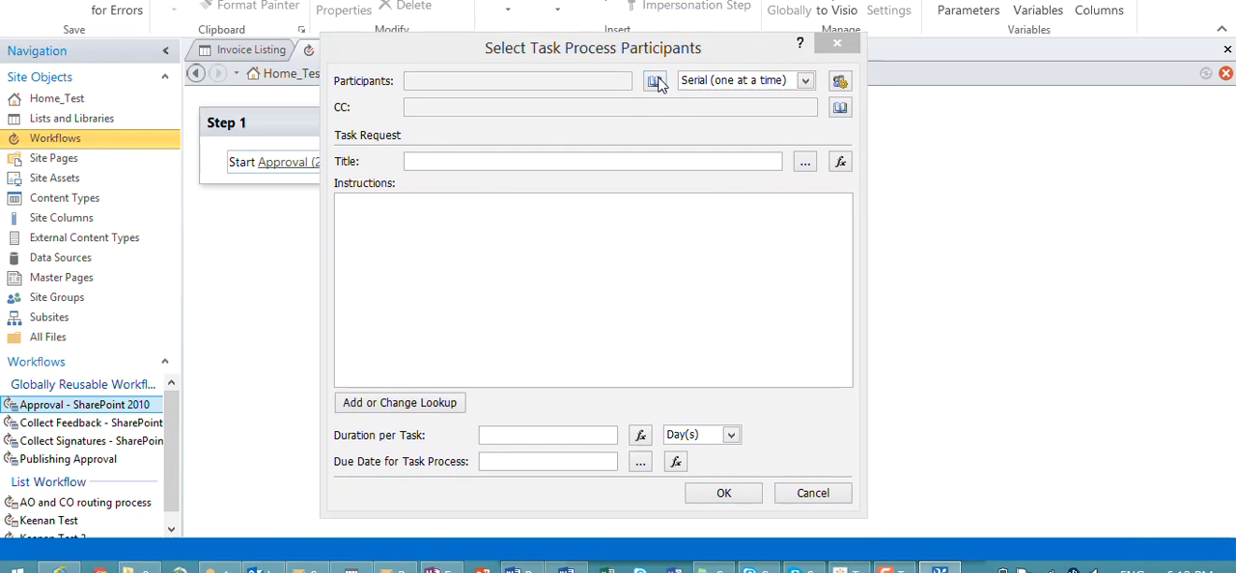
pyautogui.click(473, 225)
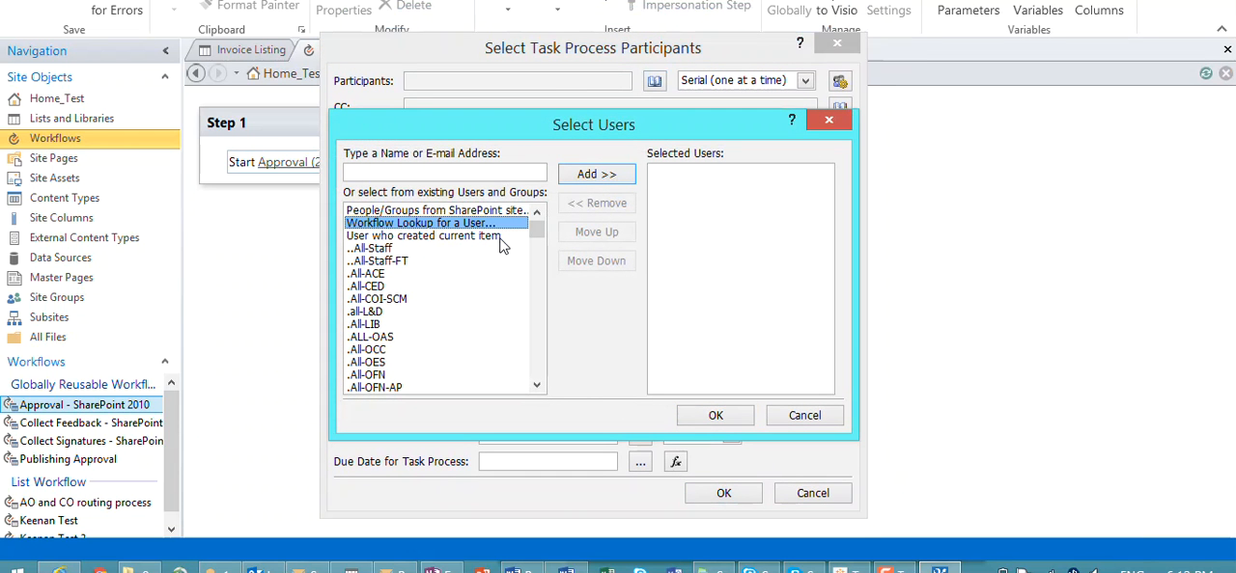
pyautogui.doubleClick(494, 226)
# Step: Set the person lookup to retrieve the Certifying Officer field from the CO/AO List, returned as Email Address
pyautogui.click(564, 271)
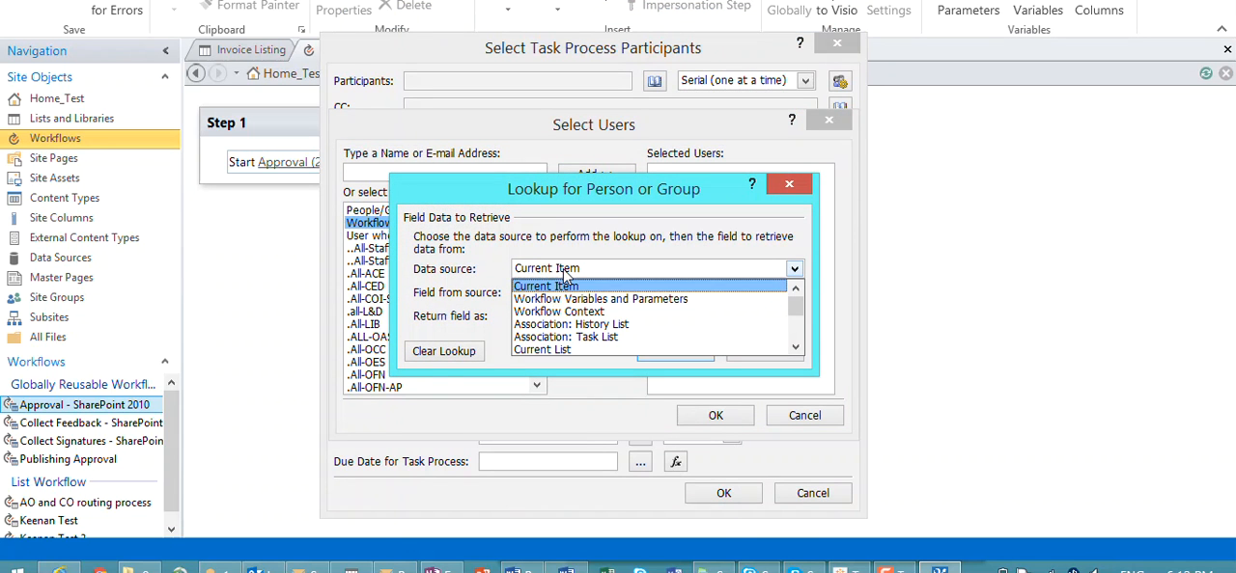
pyautogui.scroll(-4, 574, 313)
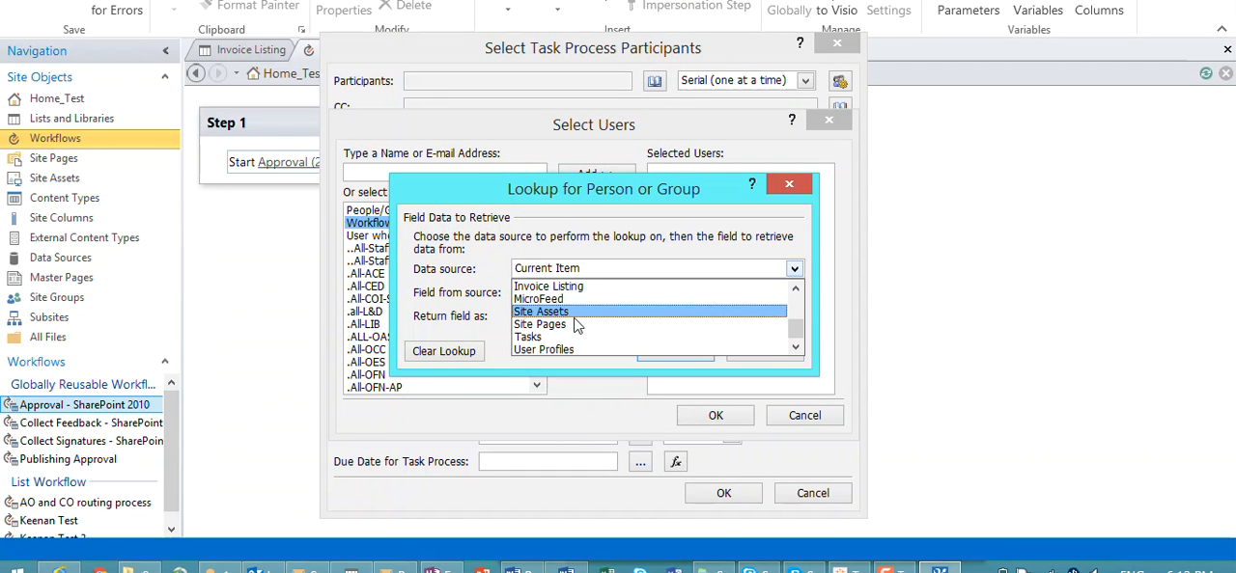
pyautogui.scroll(3, 574, 326)
pyautogui.scroll(-1, 572, 328)
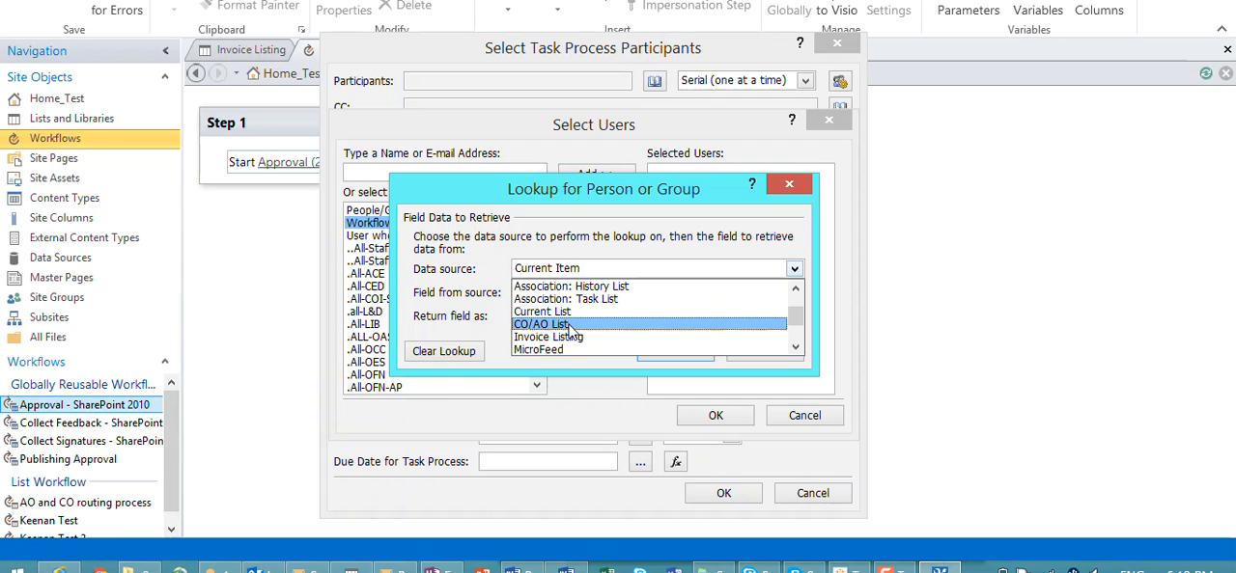
pyautogui.click(572, 324)
pyautogui.click(582, 297)
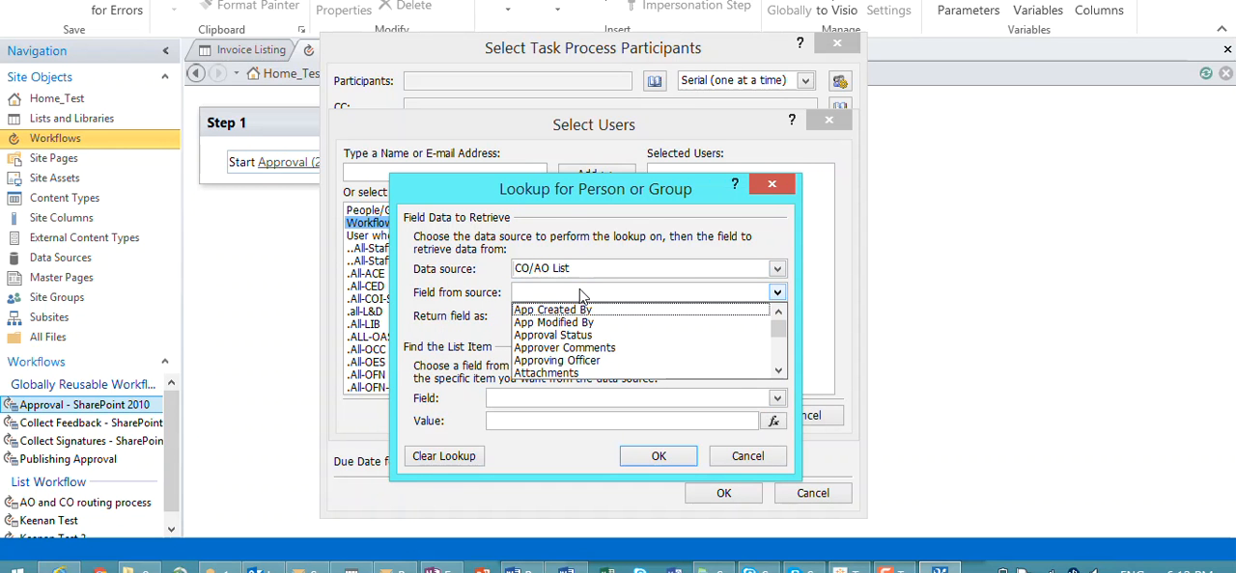
pyautogui.scroll(-2, 587, 343)
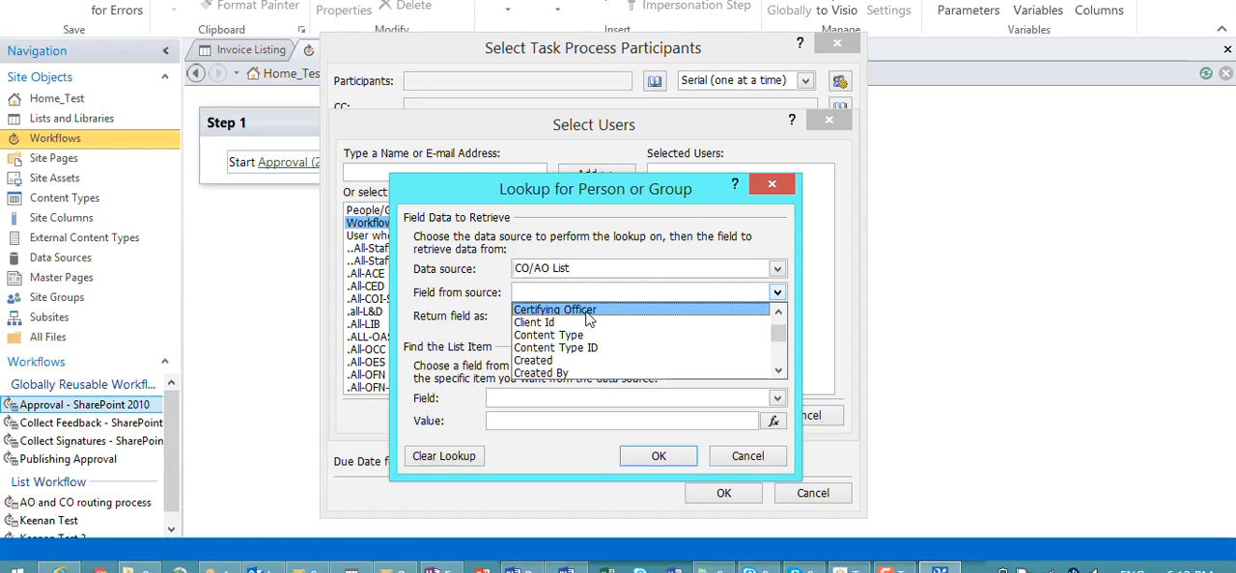
pyautogui.click(586, 311)
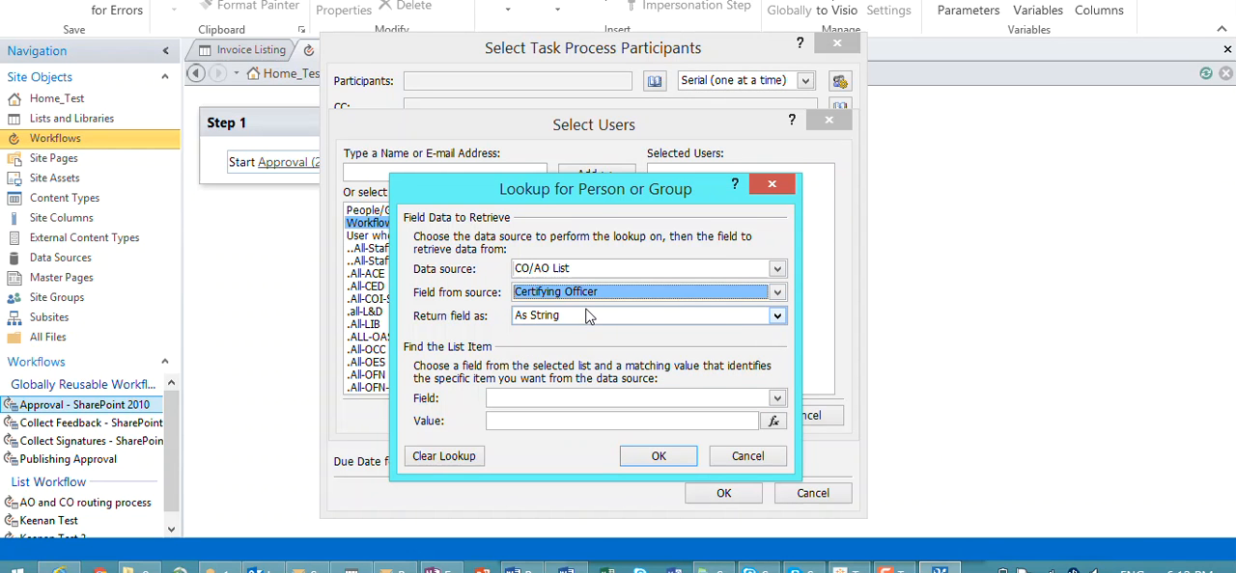
pyautogui.click(588, 317)
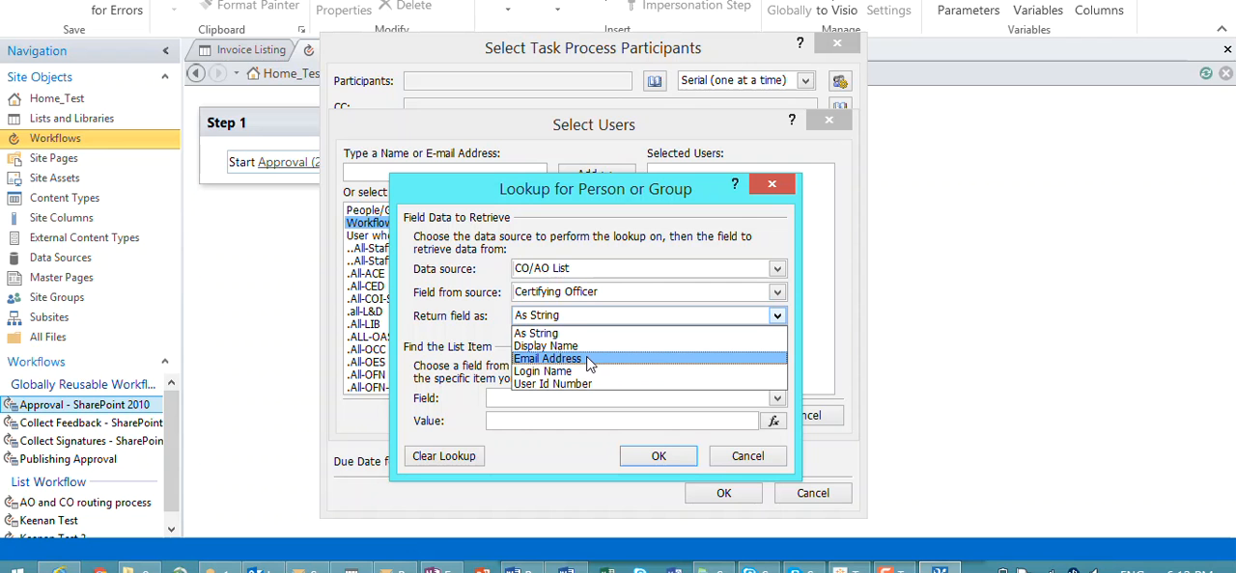
pyautogui.click(589, 359)
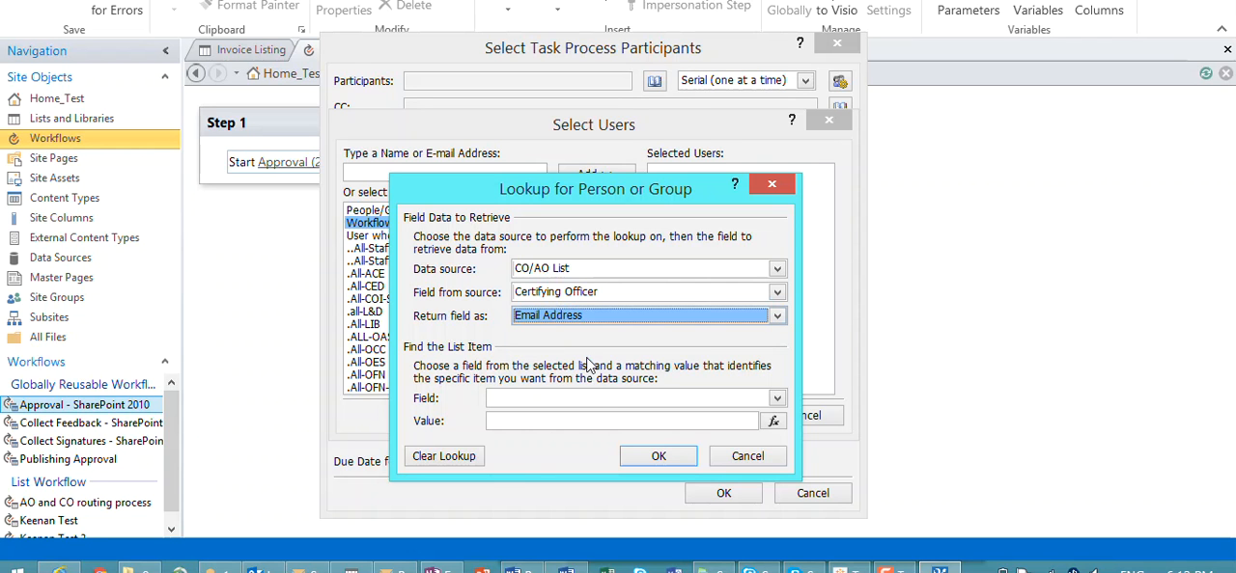
# Step: Match the list item's Department to the current item's Department, and apply the lookup as the approval participant
pyautogui.click(590, 400)
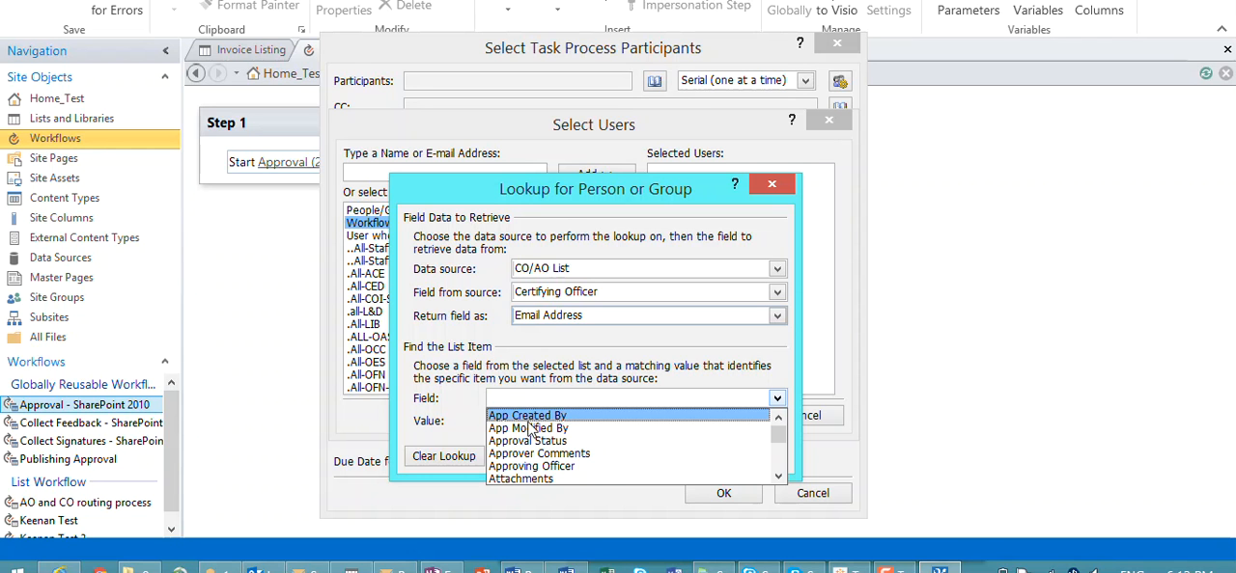
pyautogui.scroll(-4, 556, 434)
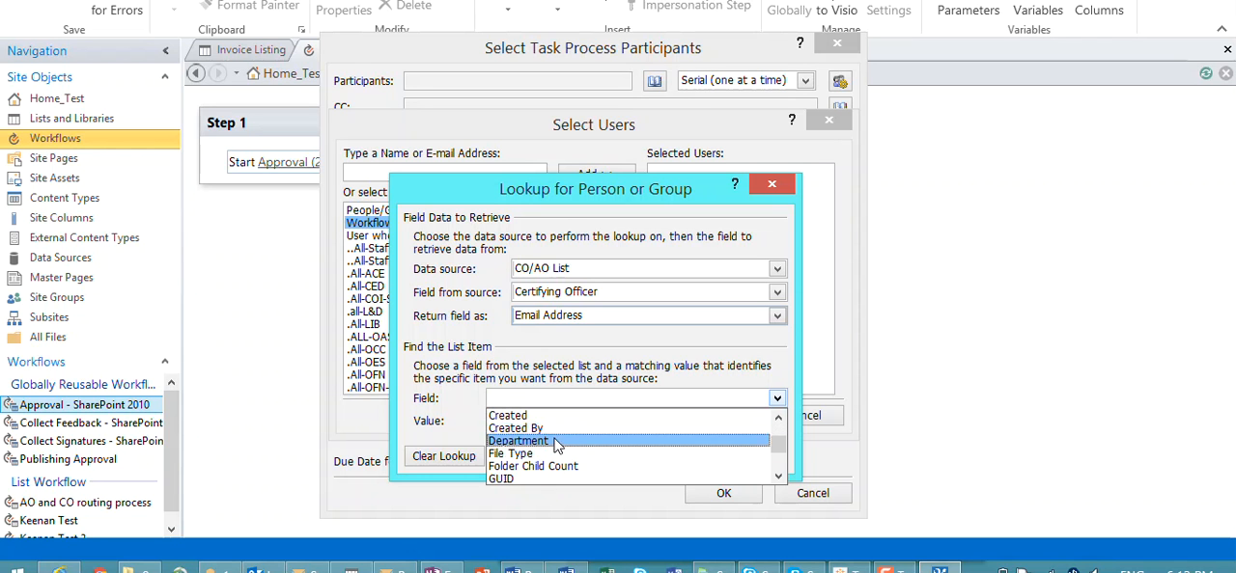
pyautogui.click(559, 441)
pyautogui.click(773, 423)
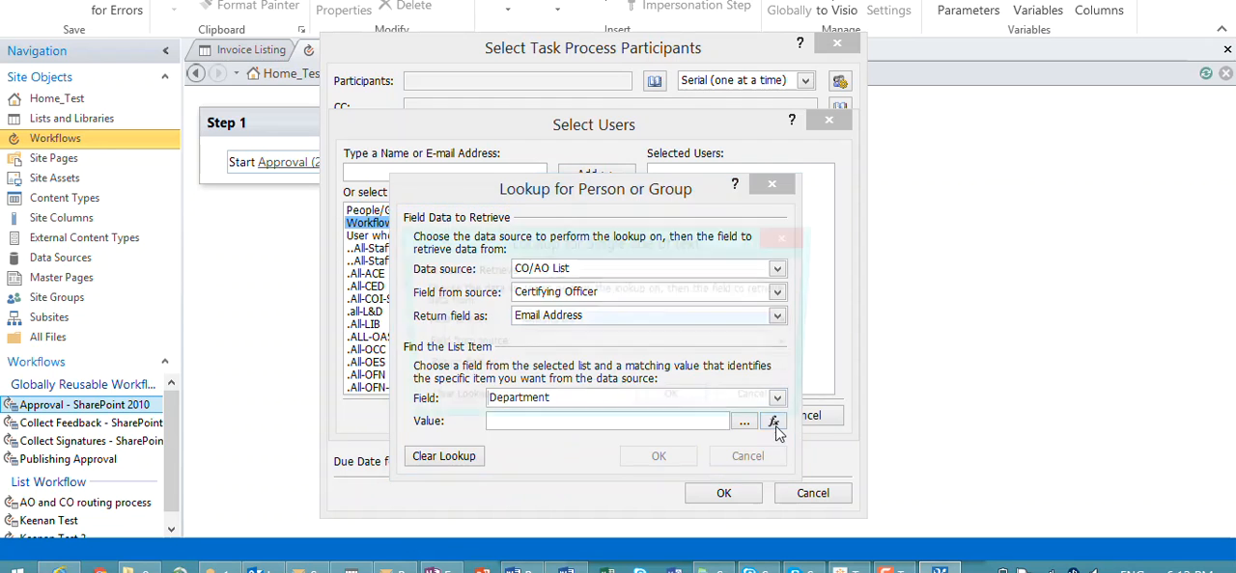
pyautogui.click(583, 344)
pyautogui.scroll(-5, 579, 386)
pyautogui.scroll(1, 580, 388)
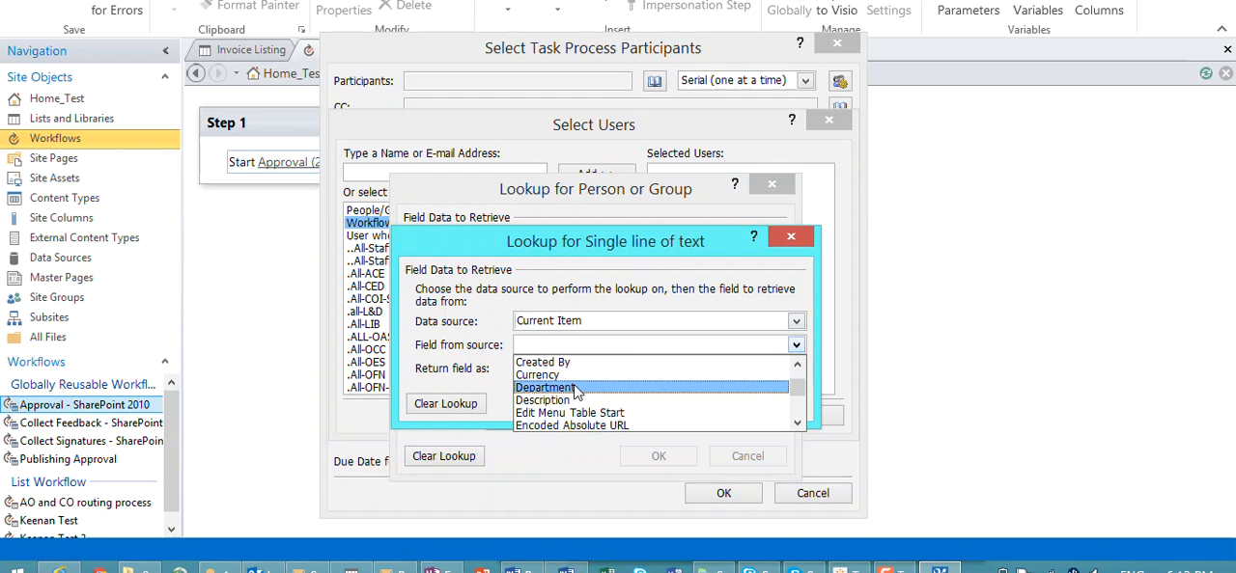
pyautogui.click(579, 388)
pyautogui.click(668, 406)
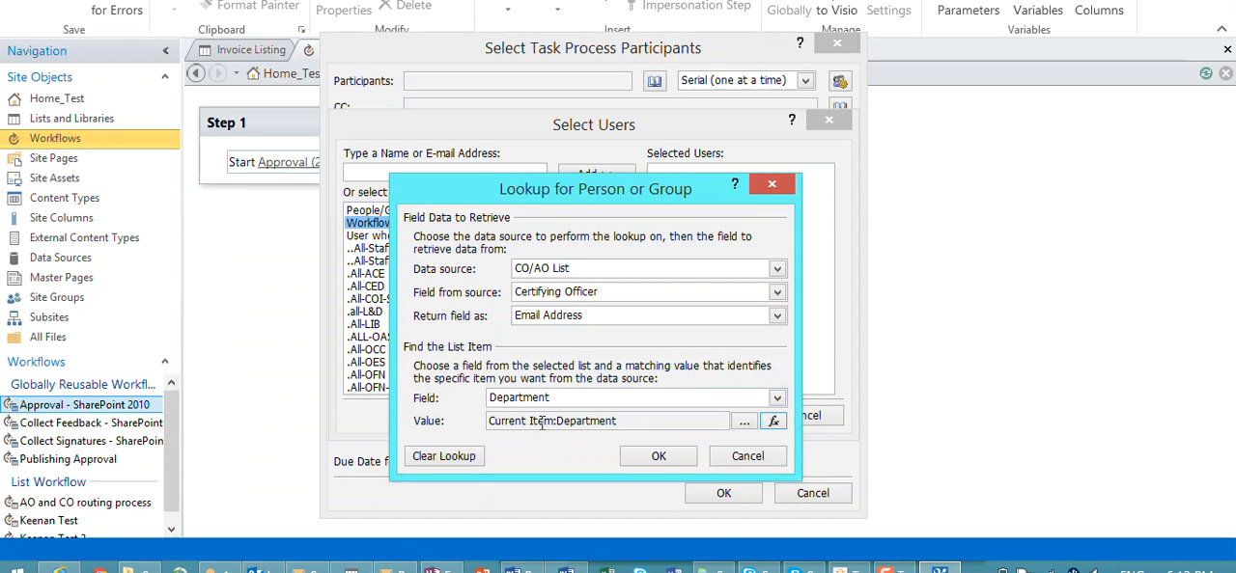
pyautogui.click(656, 458)
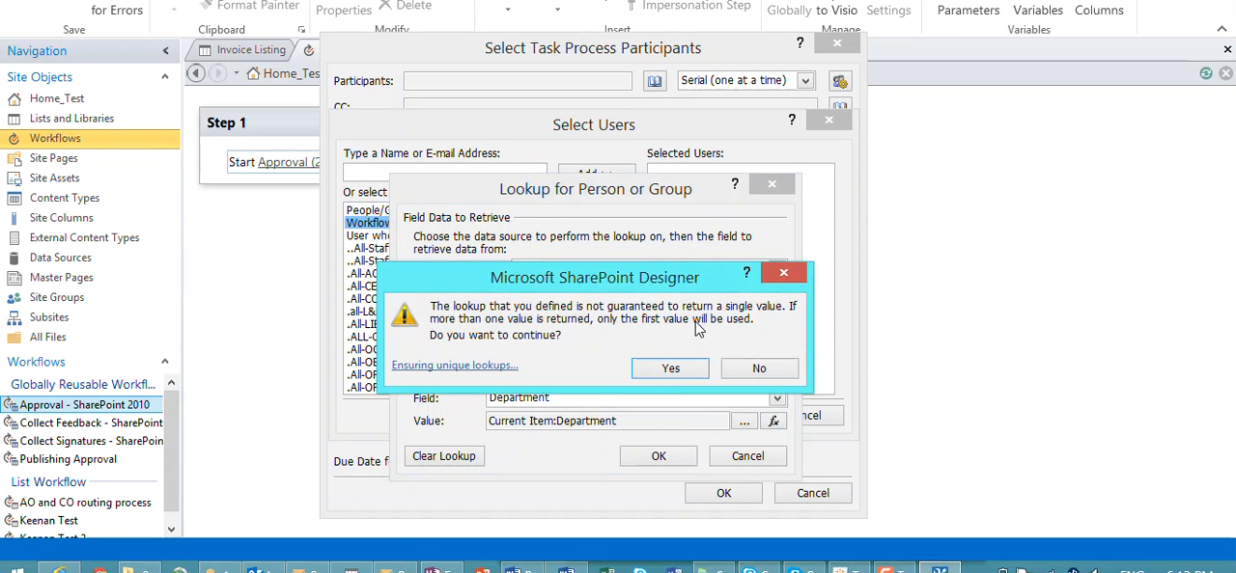
pyautogui.click(672, 369)
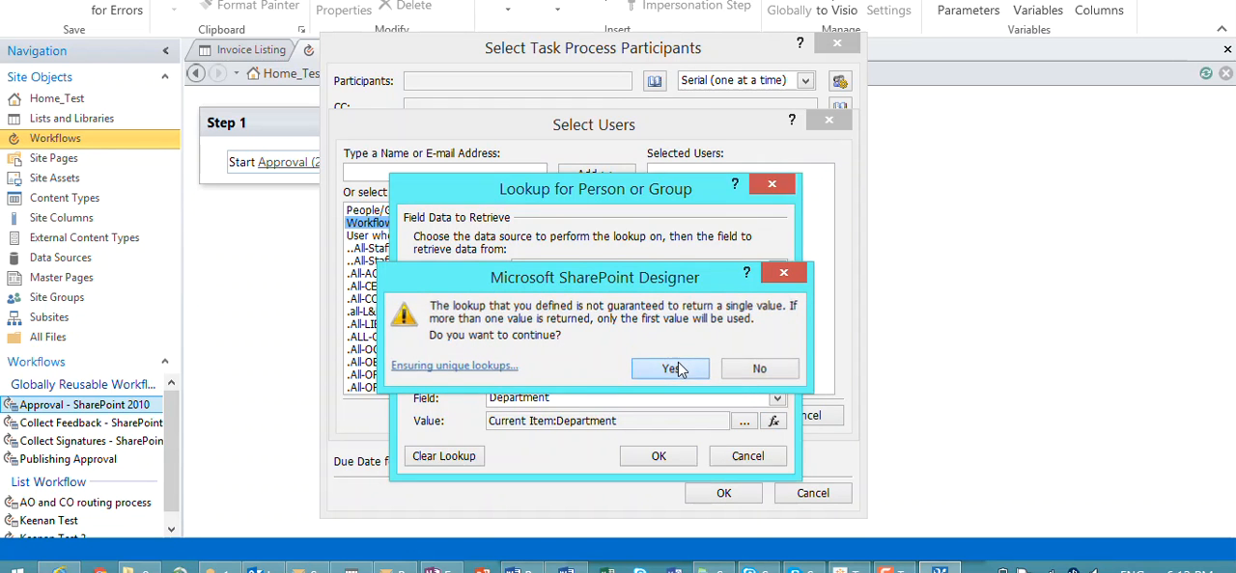
pyautogui.click(709, 413)
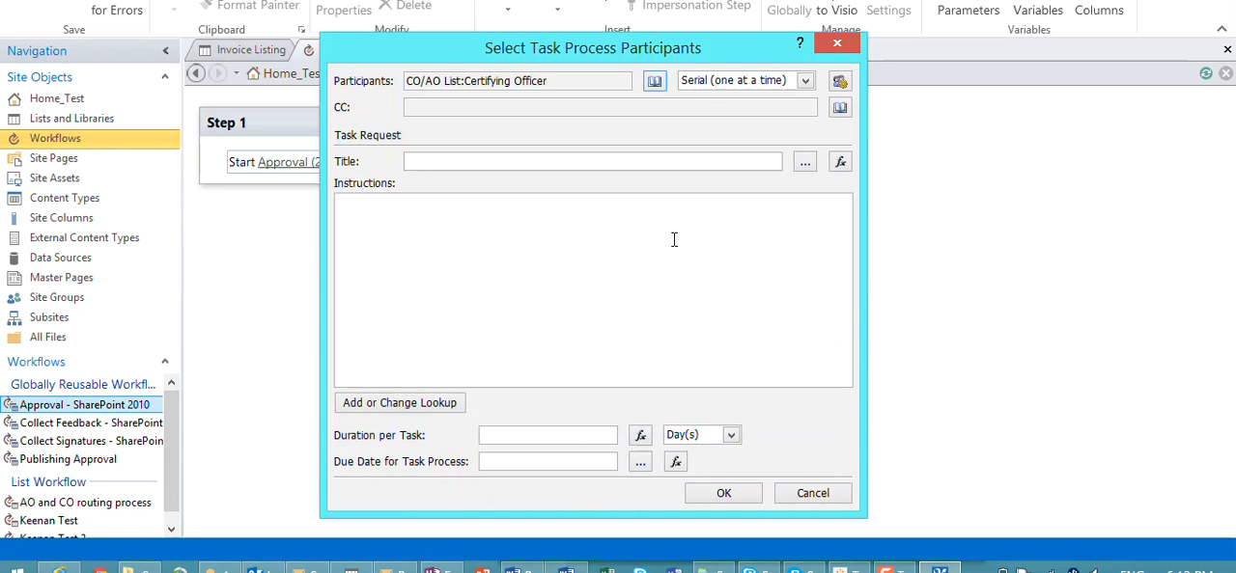
# Step: Set the task request title to a lookup of the current item's Invoice number
pyautogui.click(431, 164)
pyautogui.write('T')
pyautogui.click(841, 162)
pyautogui.click(597, 292)
pyautogui.scroll(-5, 606, 347)
pyautogui.scroll(3, 607, 348)
pyautogui.scroll(-3, 606, 347)
pyautogui.scroll(-4, 606, 347)
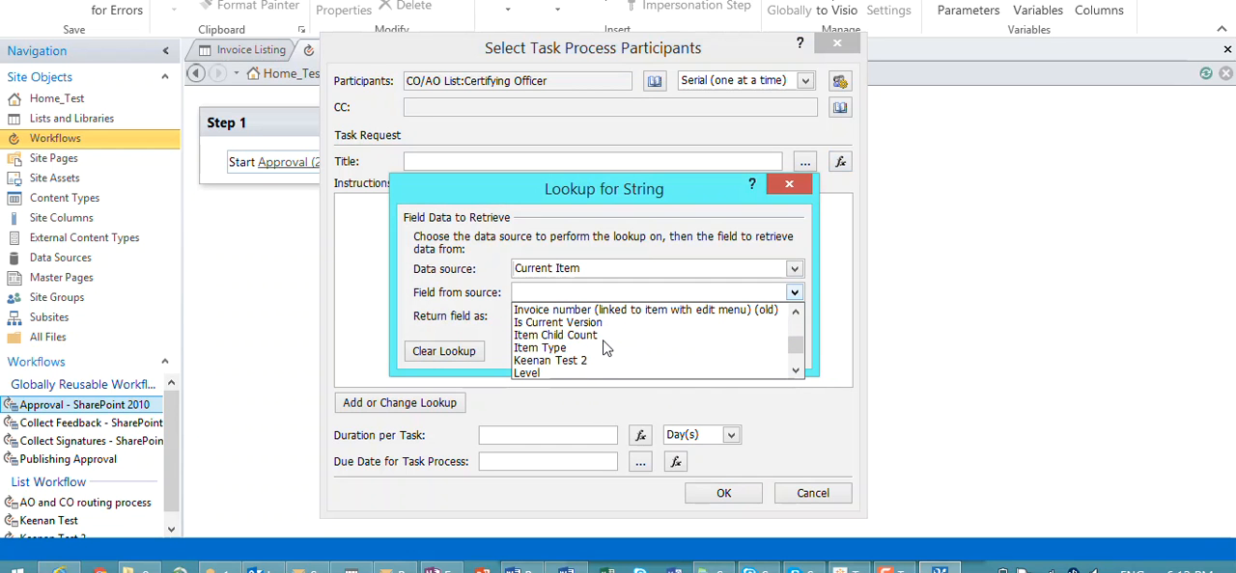
pyautogui.scroll(1, 603, 346)
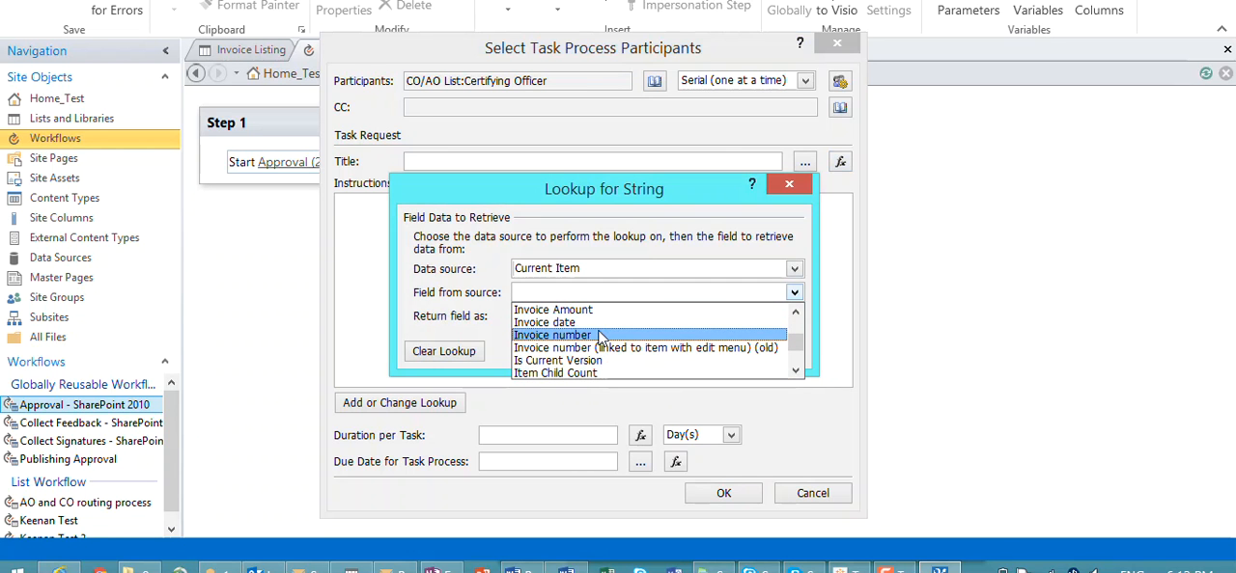
pyautogui.click(600, 335)
pyautogui.click(674, 351)
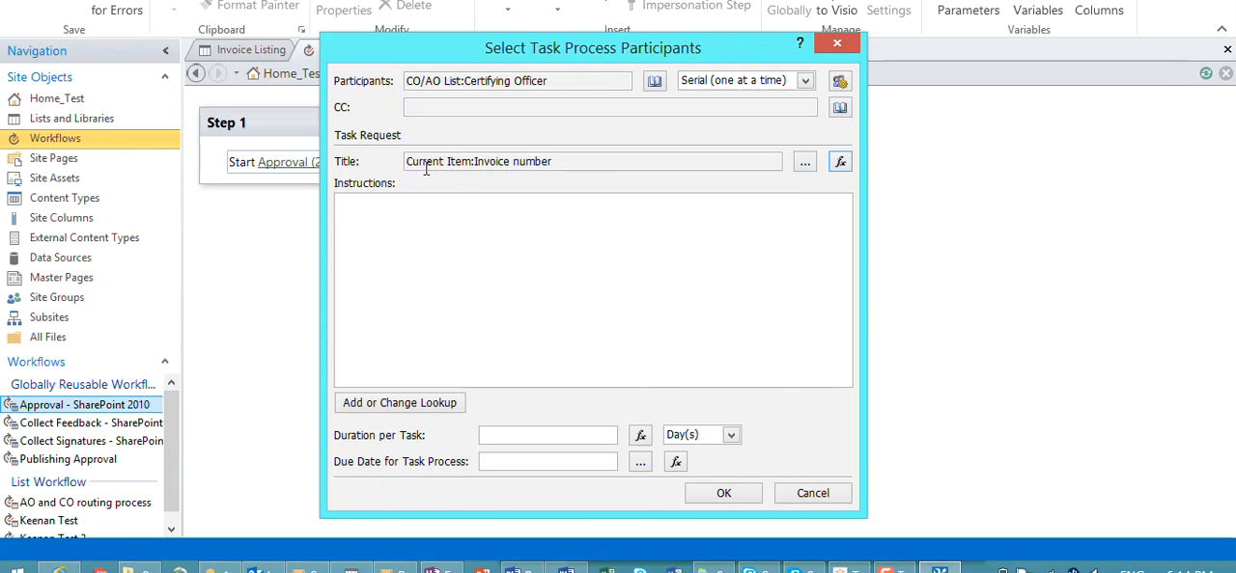
# Step: Extend the task title to read "Invoice [%Current Item:Invoice number%] to Certify" around the existing lookup
pyautogui.click(804, 162)
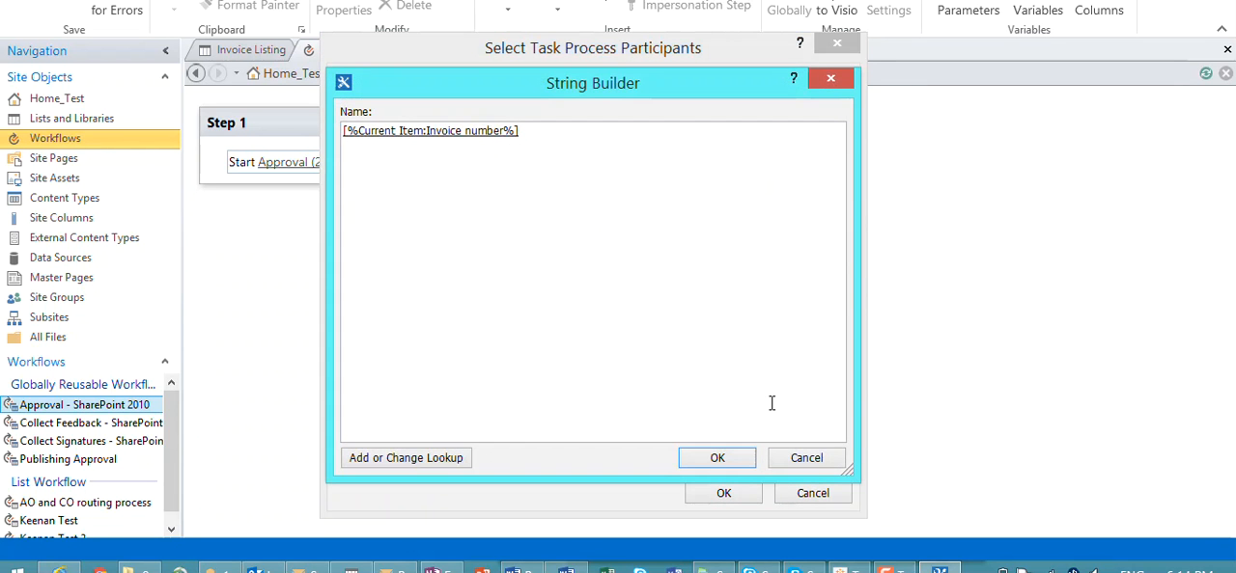
pyautogui.write('Invoice')
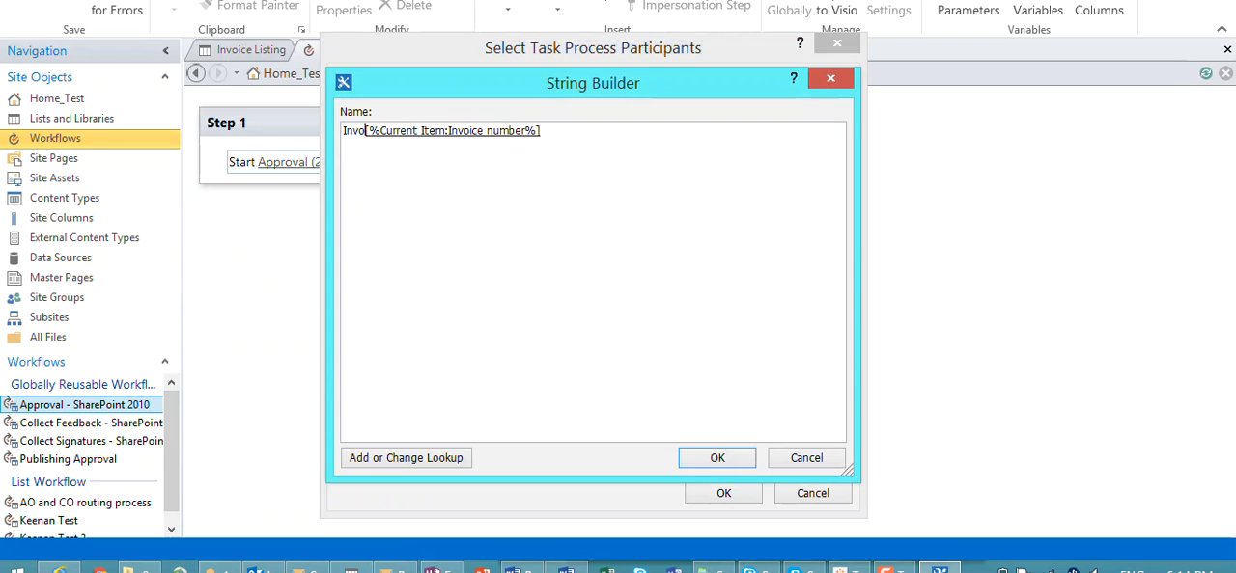
pyautogui.click(480, 129)
pyautogui.click(597, 136)
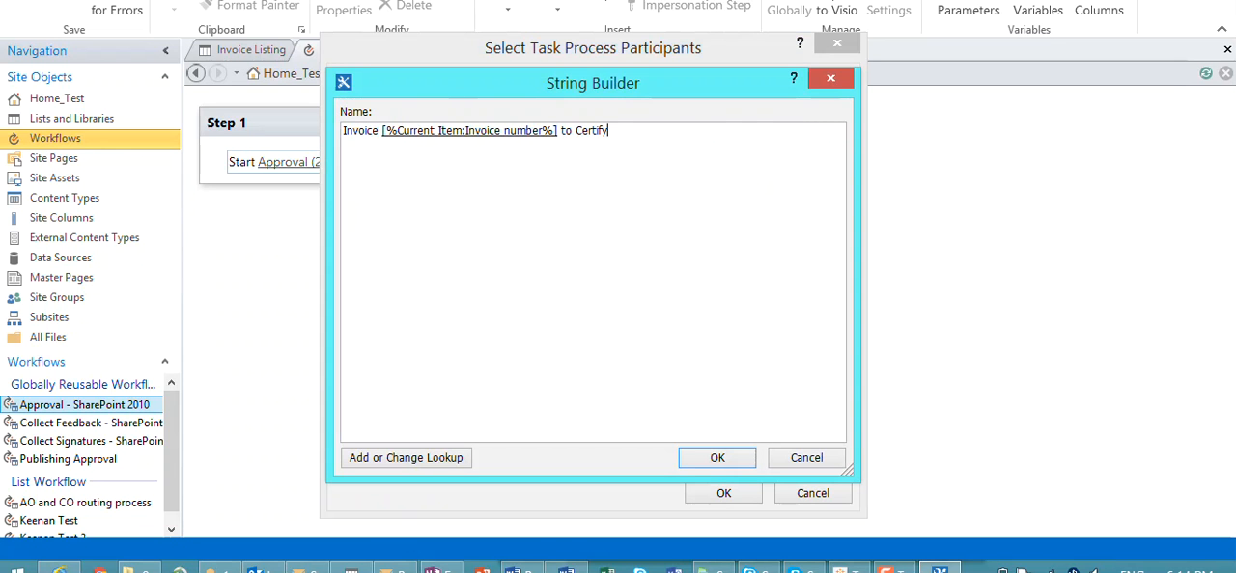
pyautogui.click(715, 459)
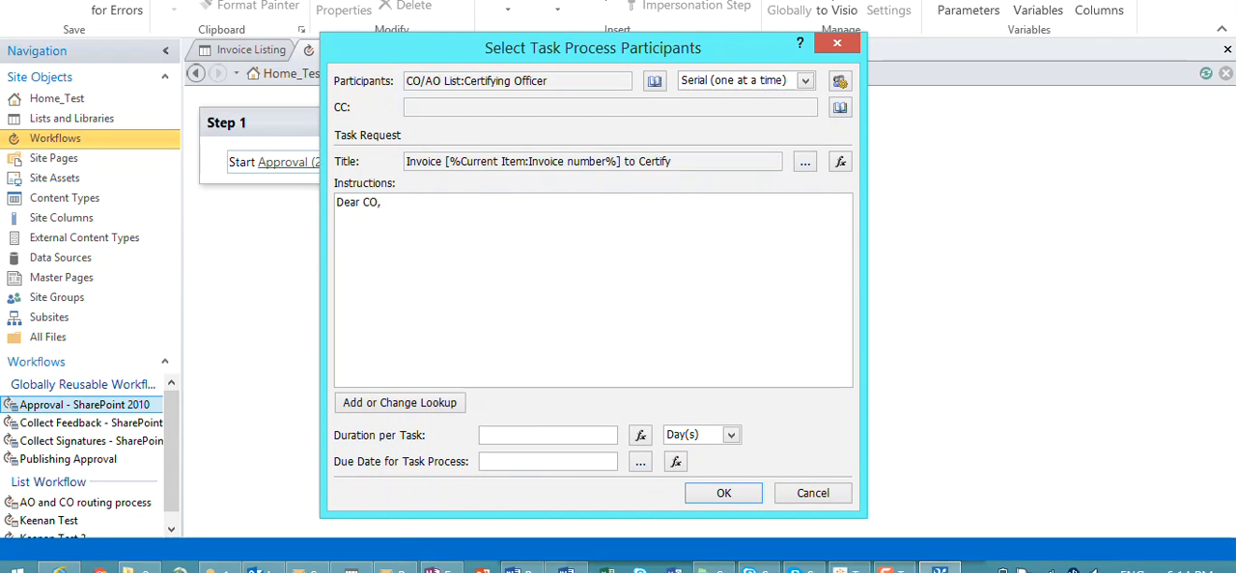
# Step: Write the instructions "Dear CO, This invoice for" and insert a lookup of the current item's Description
pyautogui.write('is invoive')
pyautogui.click(442, 404)
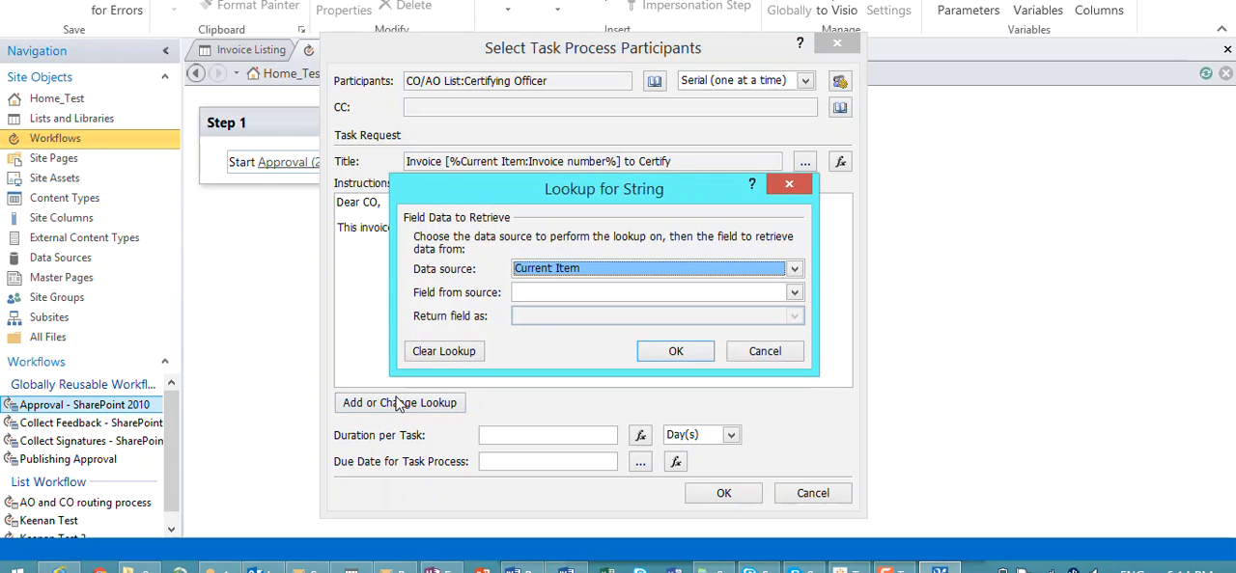
pyautogui.click(563, 294)
pyautogui.scroll(-4, 577, 328)
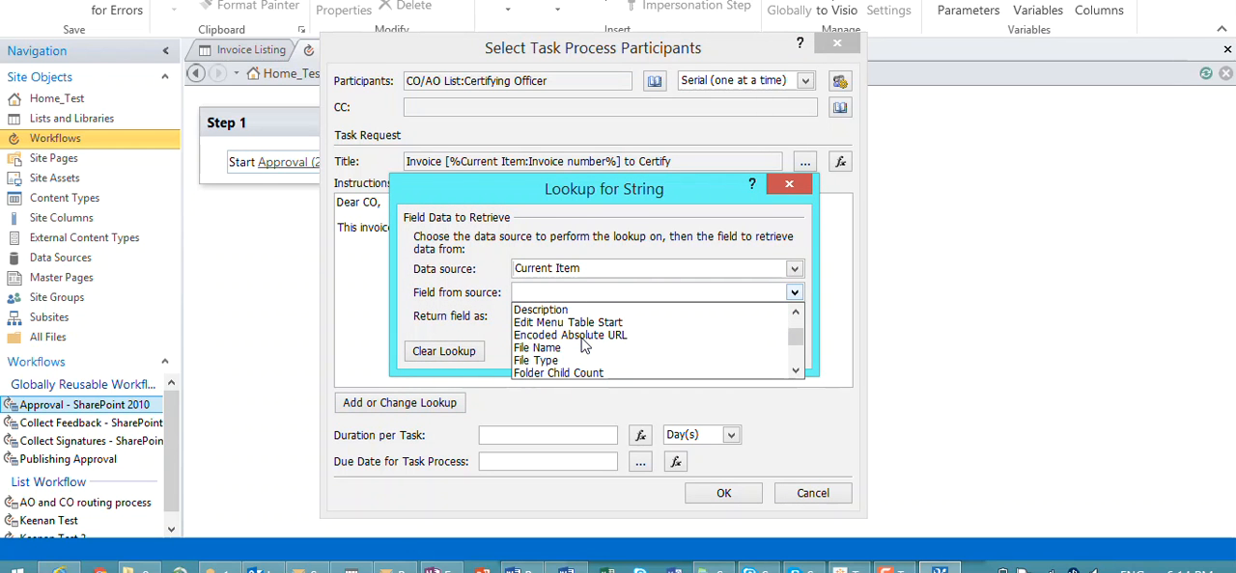
pyautogui.click(577, 311)
pyautogui.click(681, 351)
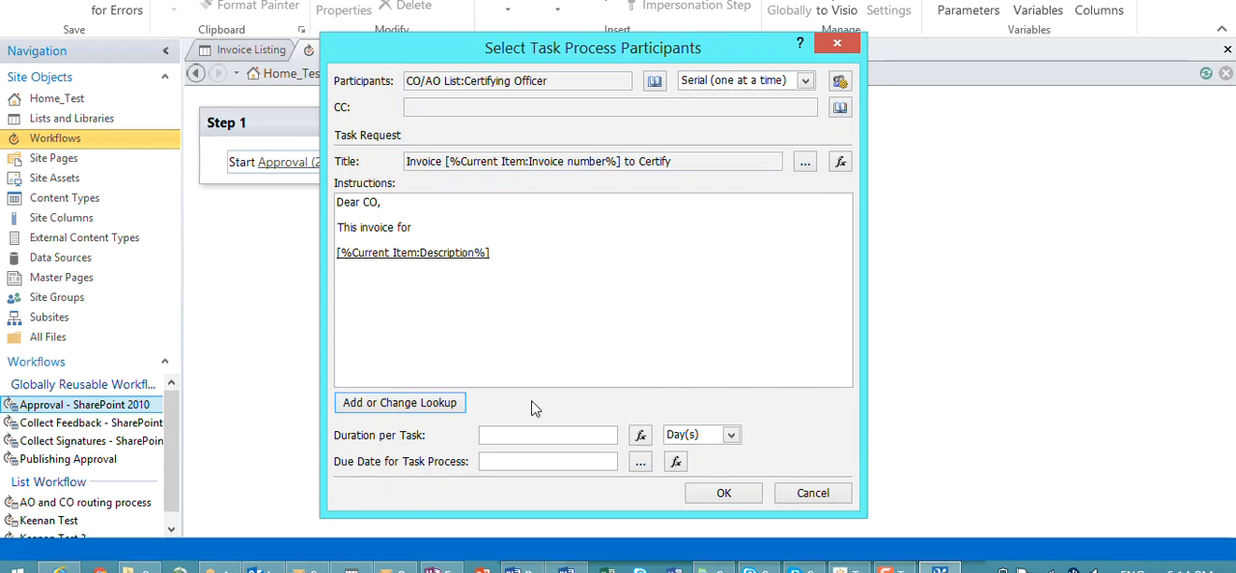
# Step: Insert a lookup of the current item's Department after the Description in the instructions, joined on one line by "from"
pyautogui.click(449, 403)
pyautogui.click(589, 293)
pyautogui.scroll(-5, 598, 333)
pyautogui.scroll(2, 600, 340)
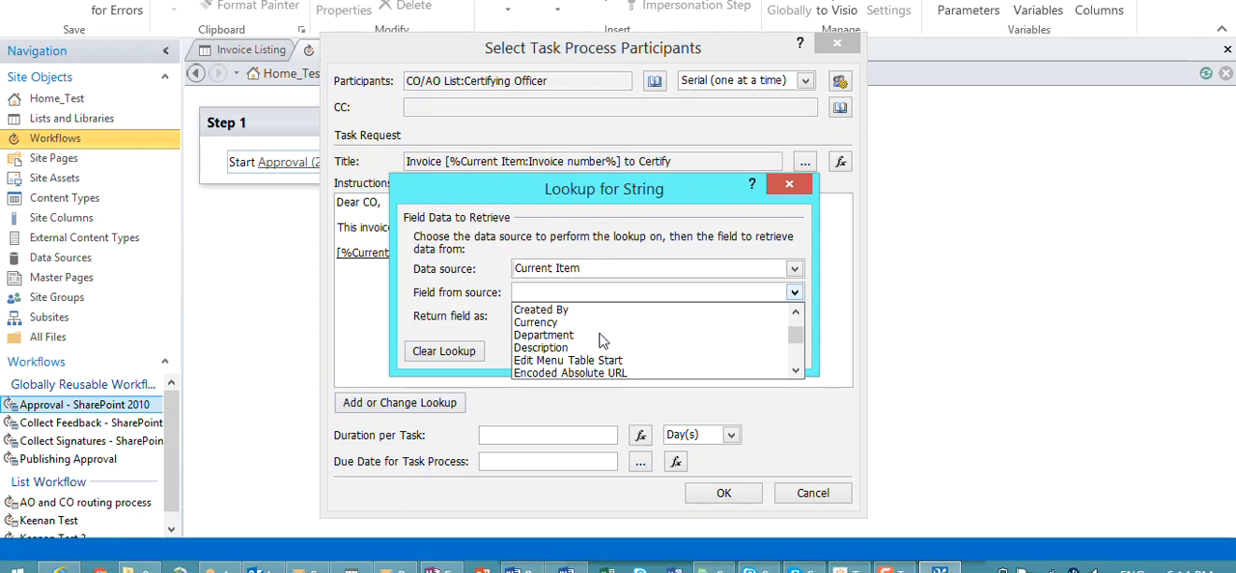
pyautogui.click(598, 335)
pyautogui.click(641, 351)
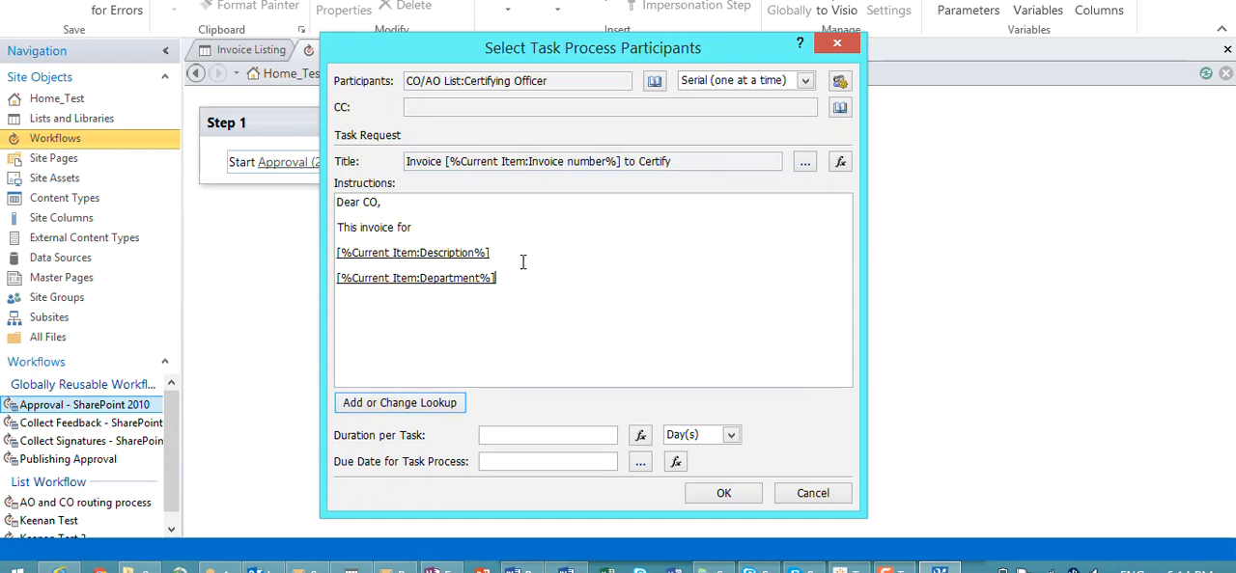
pyautogui.write('from')
pyautogui.press('Delete')
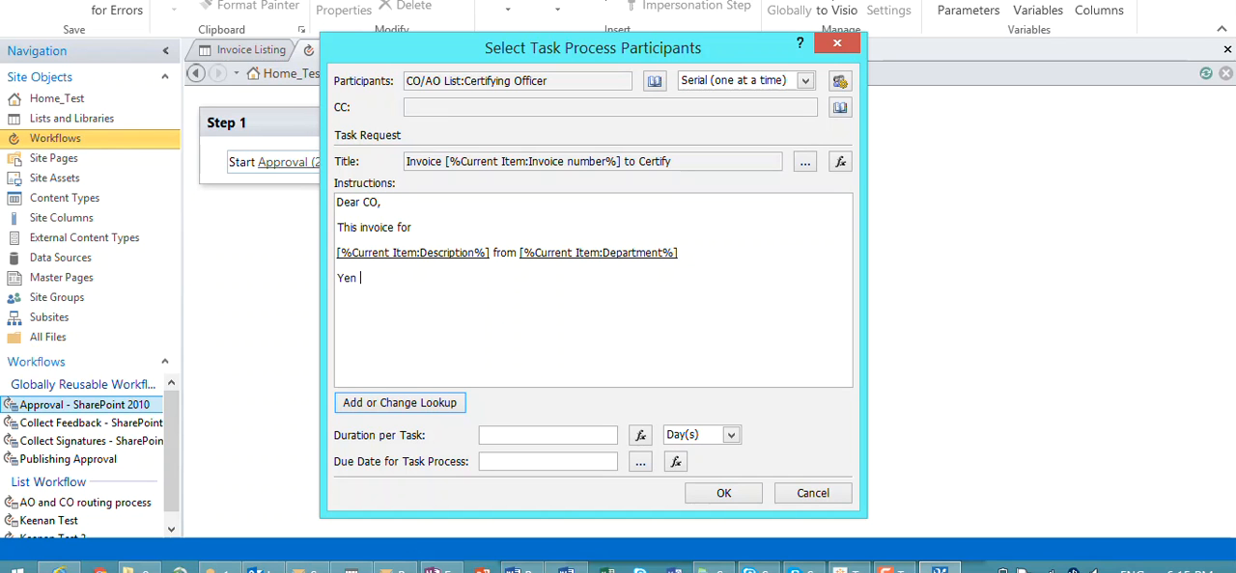
# Step: Sign off the instructions with OFN, set the duration per task to 3 days, and apply the task process settings
pyautogui.write('en')
pyautogui.moveTo(416, 277); pyautogui.dragTo(336, 286)
pyautogui.press('BackSpace')
pyautogui.write('OFN')
pyautogui.click(585, 435)
pyautogui.write('3')
pyautogui.click(727, 493)
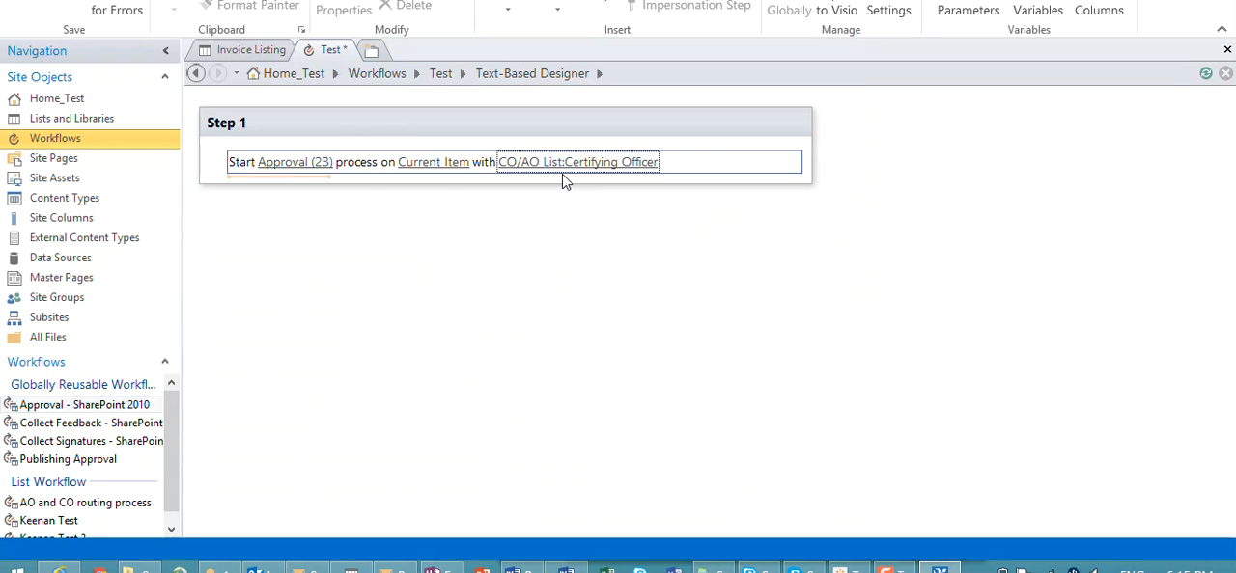
# Step: Check which list item the approval process runs on, and view the Approval (23) task process settings
pyautogui.click(430, 164)
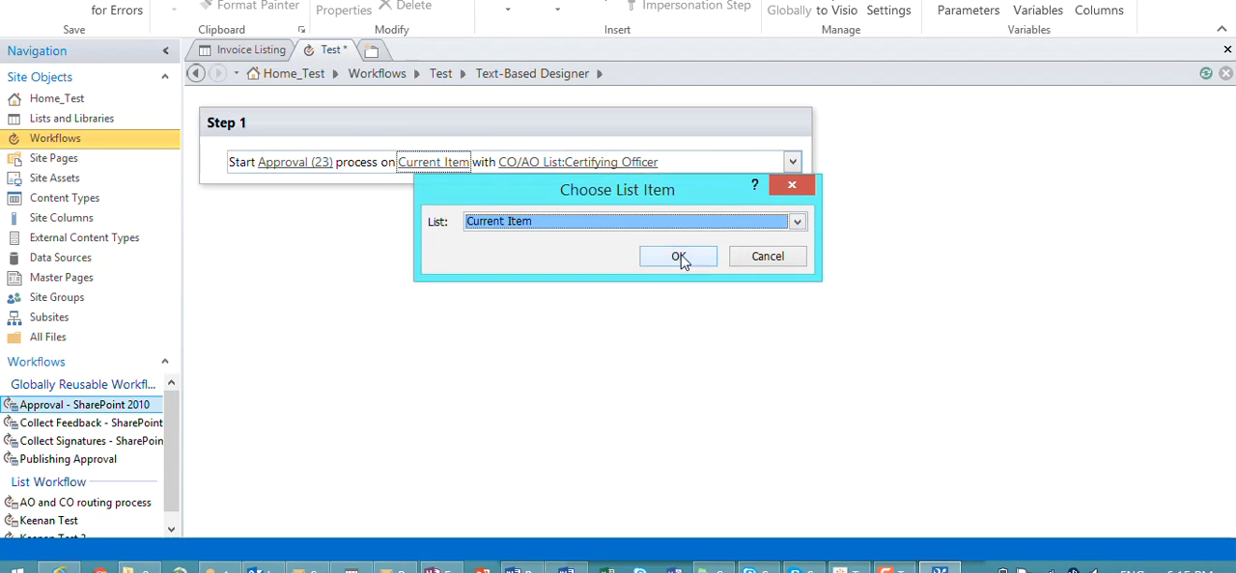
pyautogui.click(767, 256)
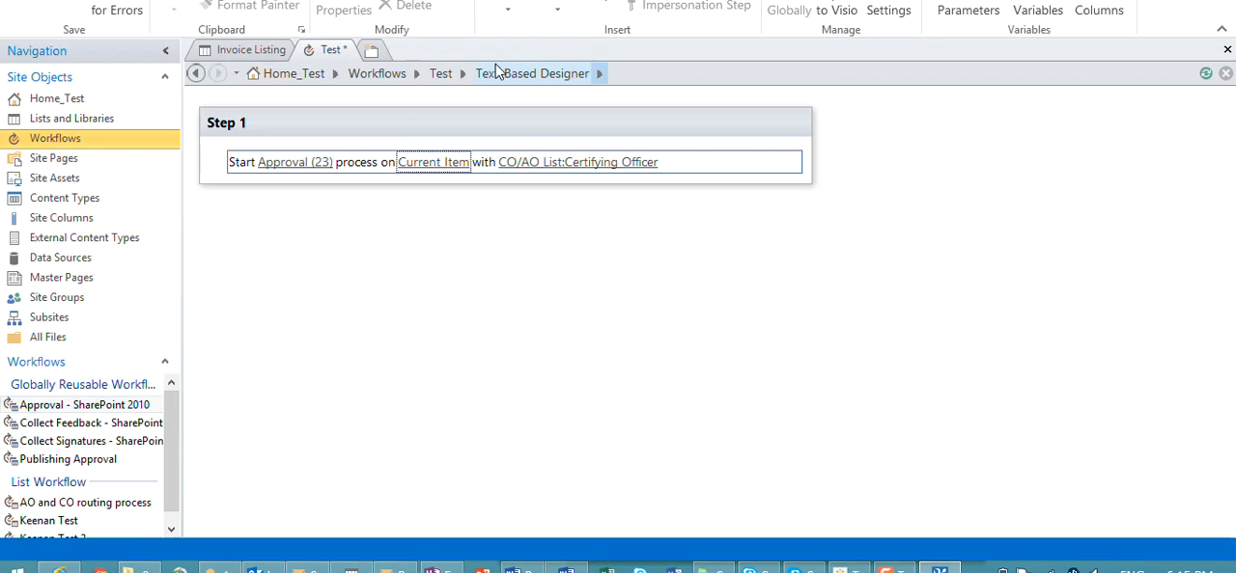
pyautogui.click(542, 220)
pyautogui.click(447, 177)
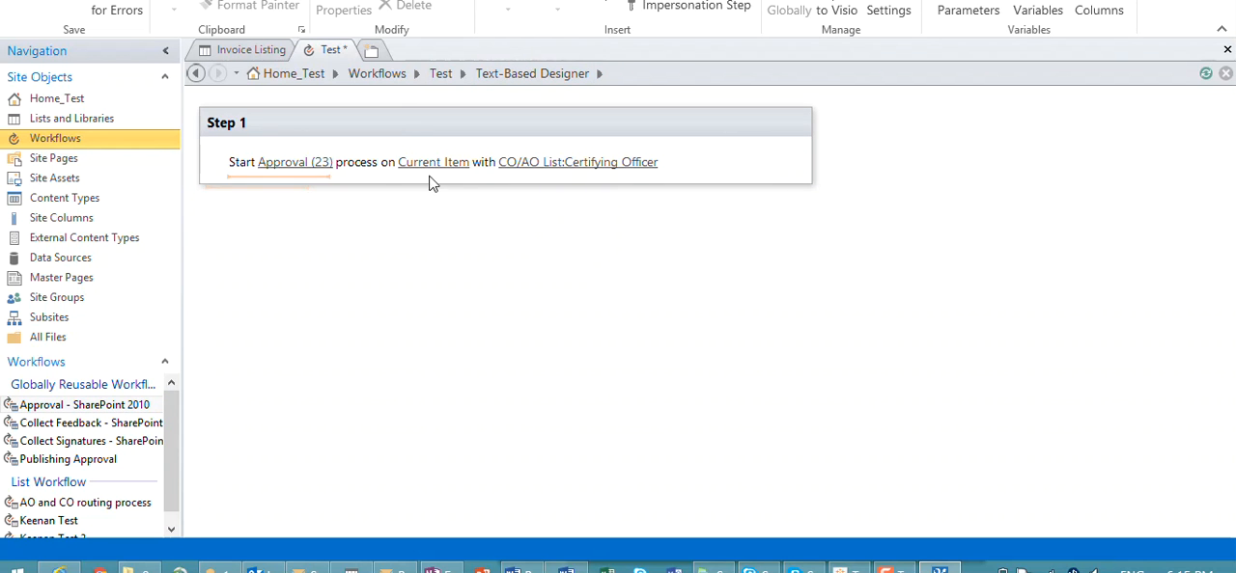
pyautogui.click(301, 163)
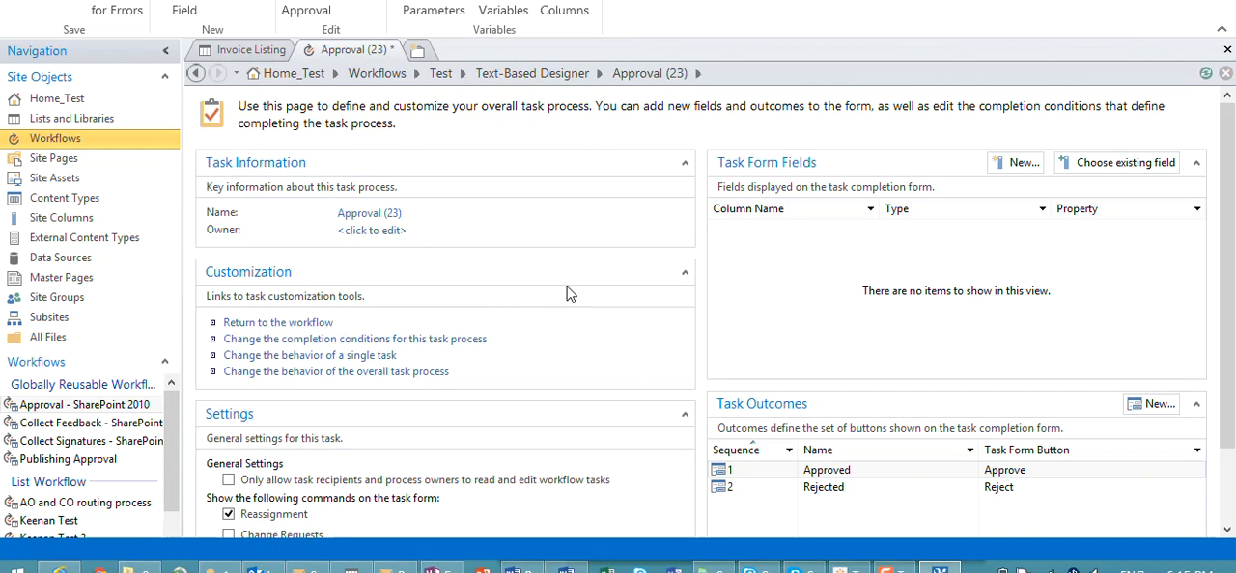
pyautogui.click(295, 323)
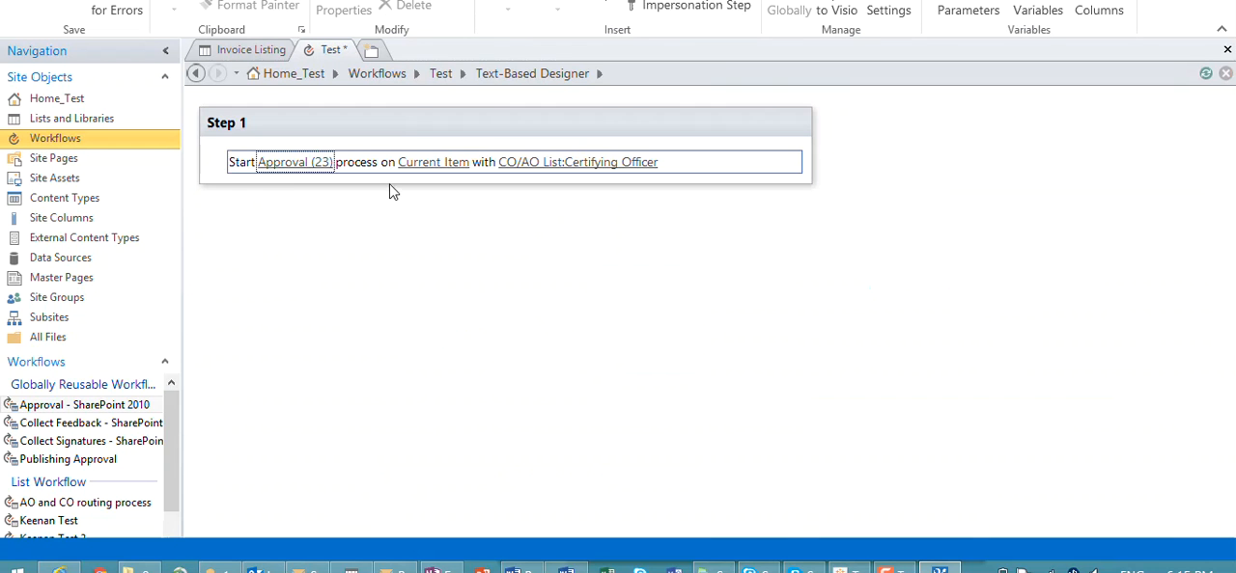
# Step: Rename the Approval (23) task process as Certifying
pyautogui.click(292, 165)
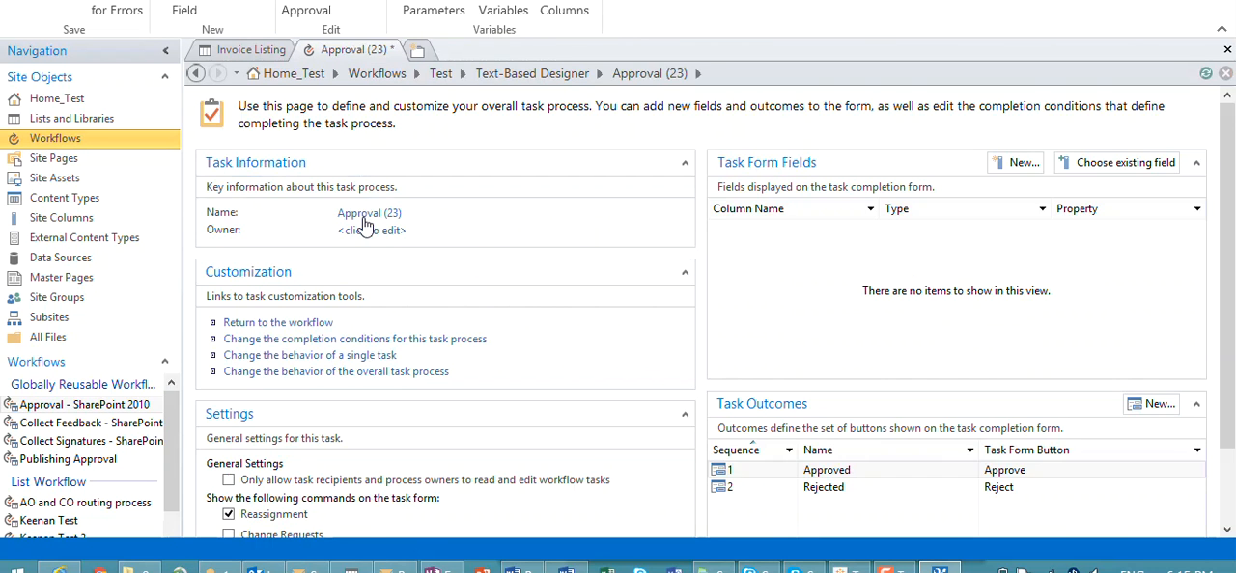
pyautogui.click(395, 215)
pyautogui.moveTo(404, 214); pyautogui.dragTo(318, 210)
pyautogui.write('Certifying')
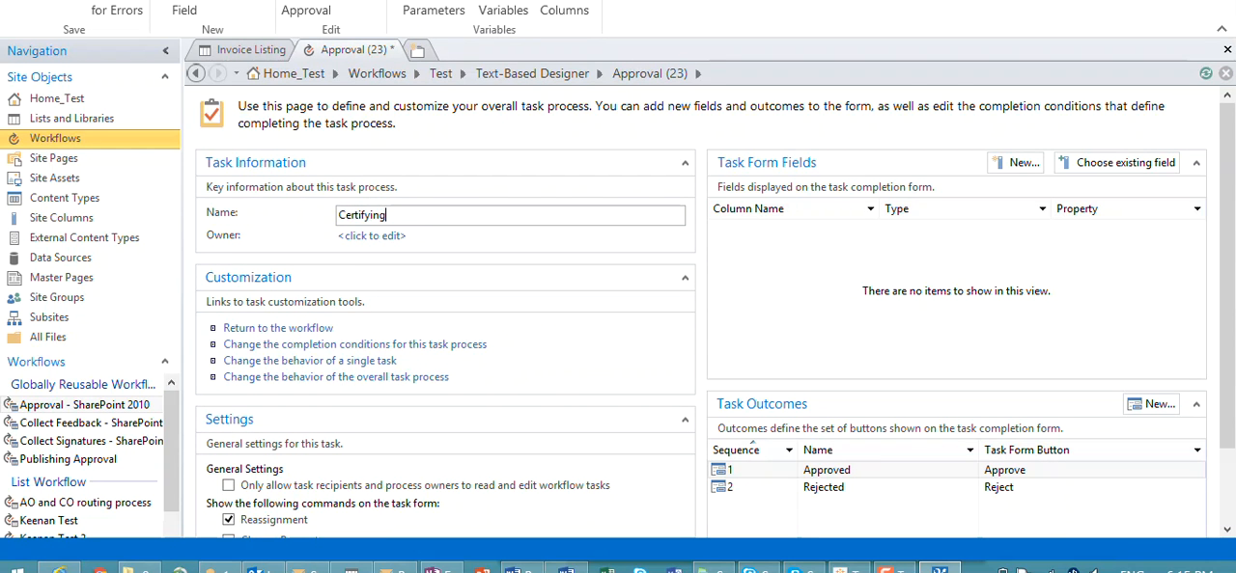
# Step: Add two new task outcomes below Rejected in the task process
pyautogui.scroll(-2, 415, 319)
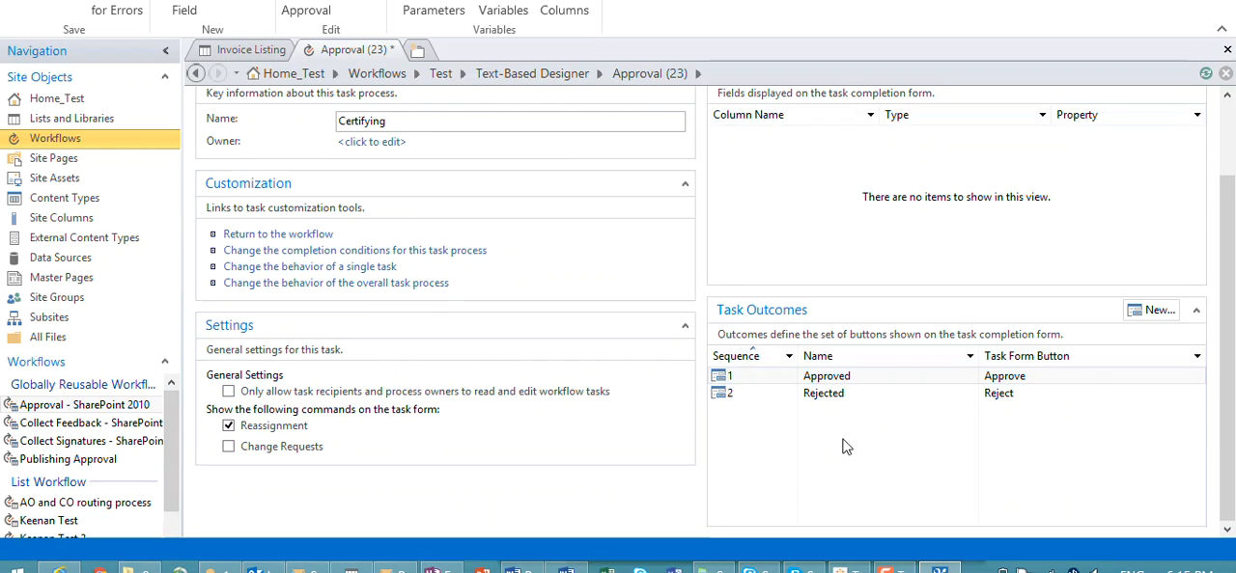
pyautogui.click(1158, 314)
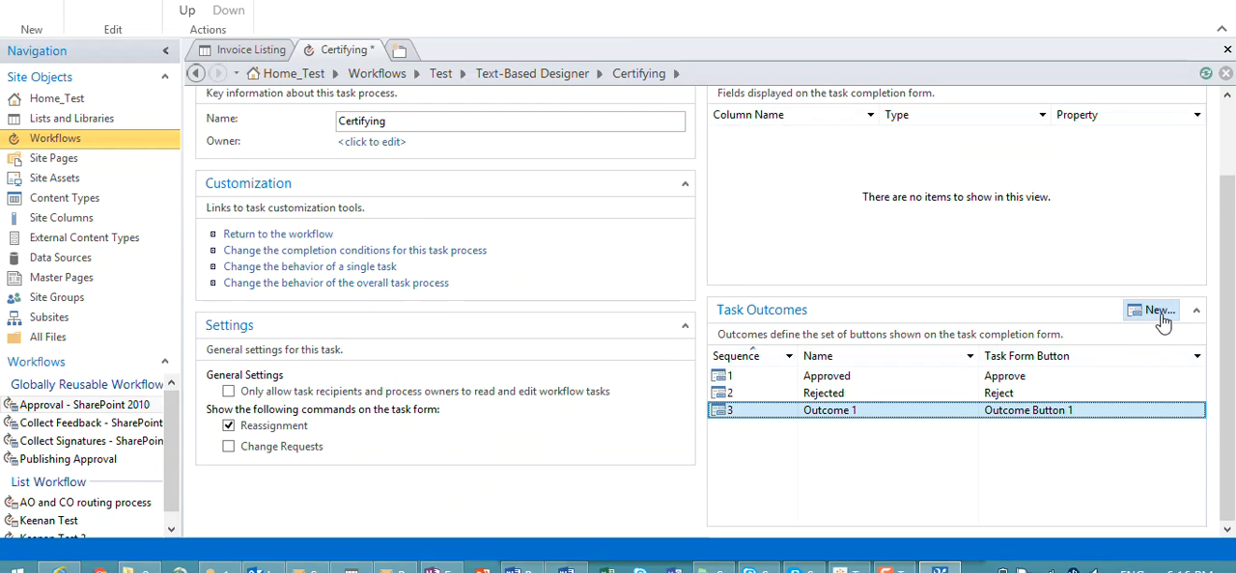
pyautogui.click(1161, 321)
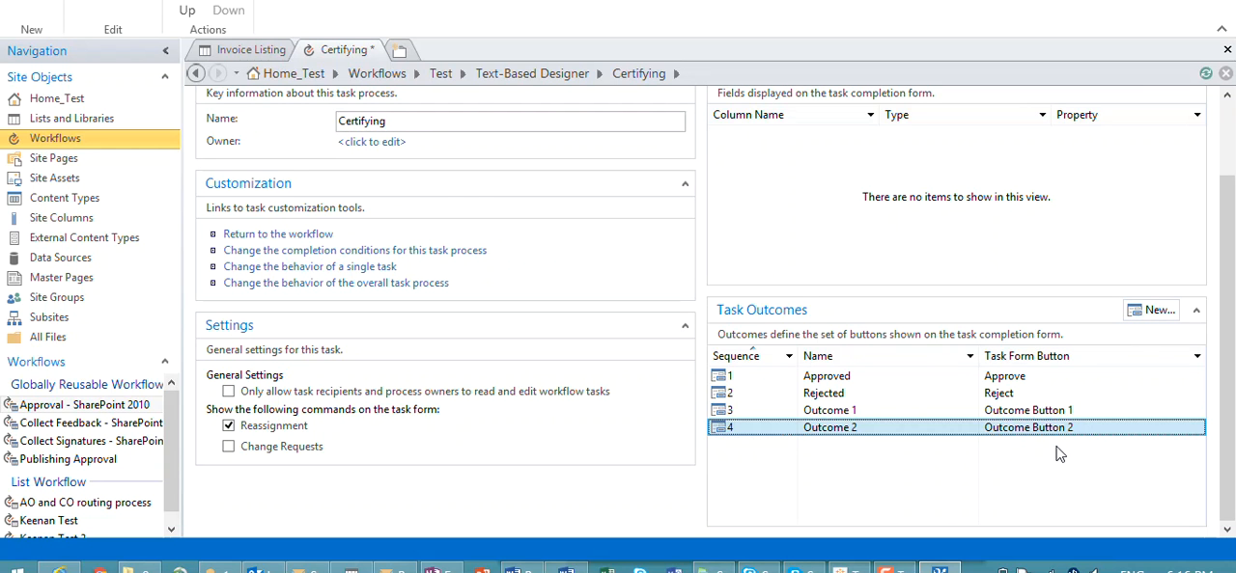
# Step: Rename the Approved task outcome and its task form button as Certified
pyautogui.click(905, 380)
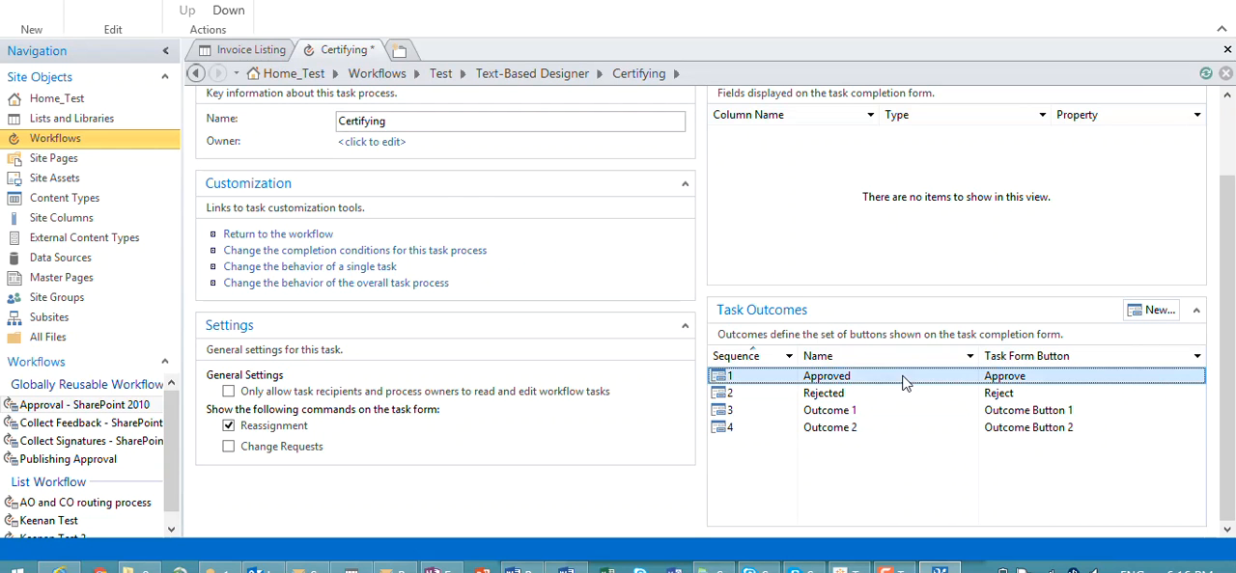
pyautogui.click(866, 379)
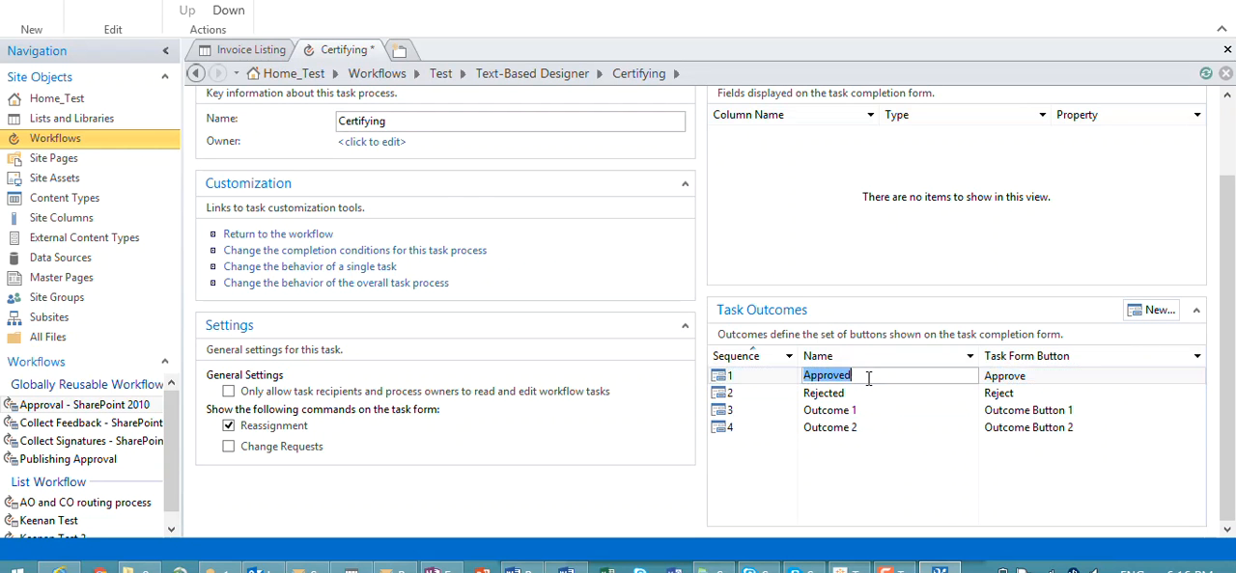
pyautogui.write('Certified')
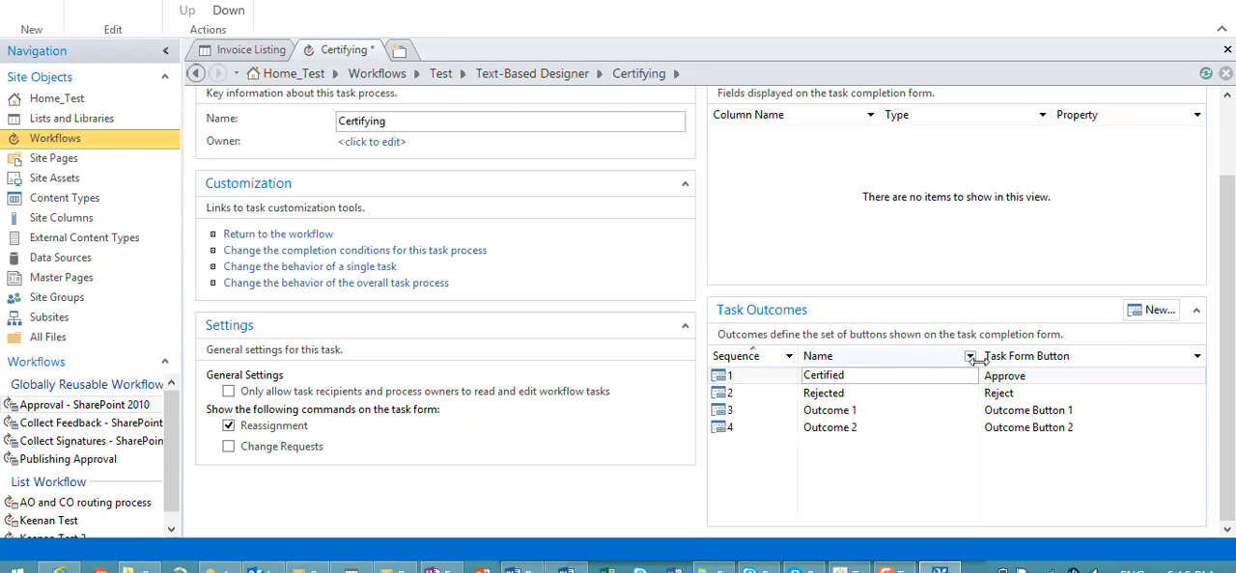
pyautogui.click(1025, 376)
pyautogui.click(1040, 375)
pyautogui.write('Certified')
pyautogui.press('Return')
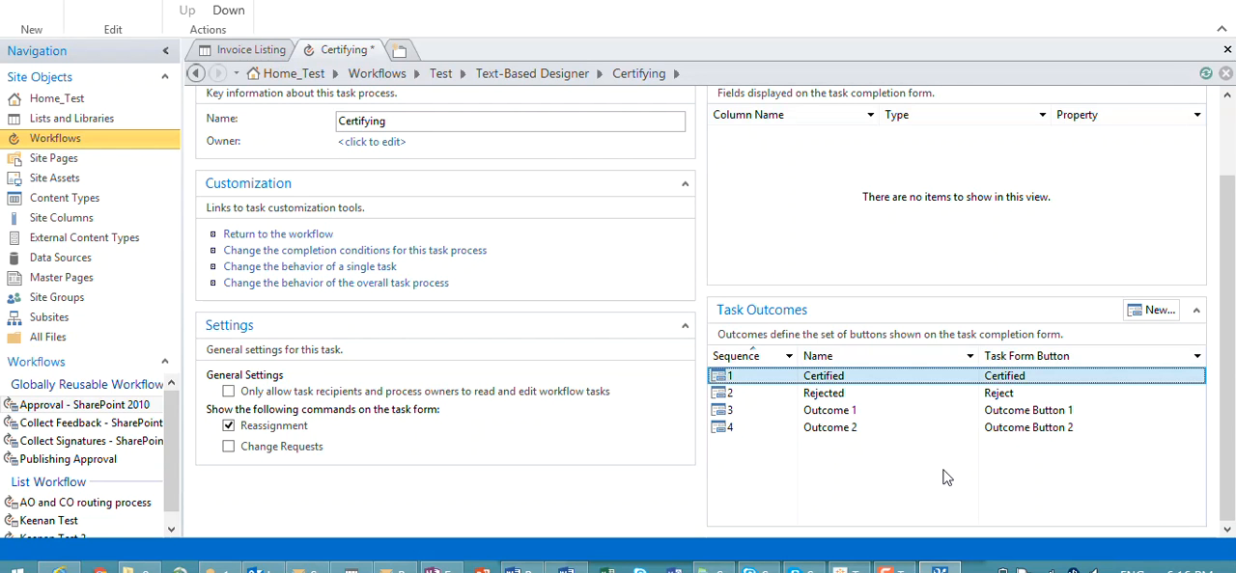
# Step: Try turning off Reassignment and turning on Change Requests for the task form, and restore both settings
pyautogui.click(921, 415)
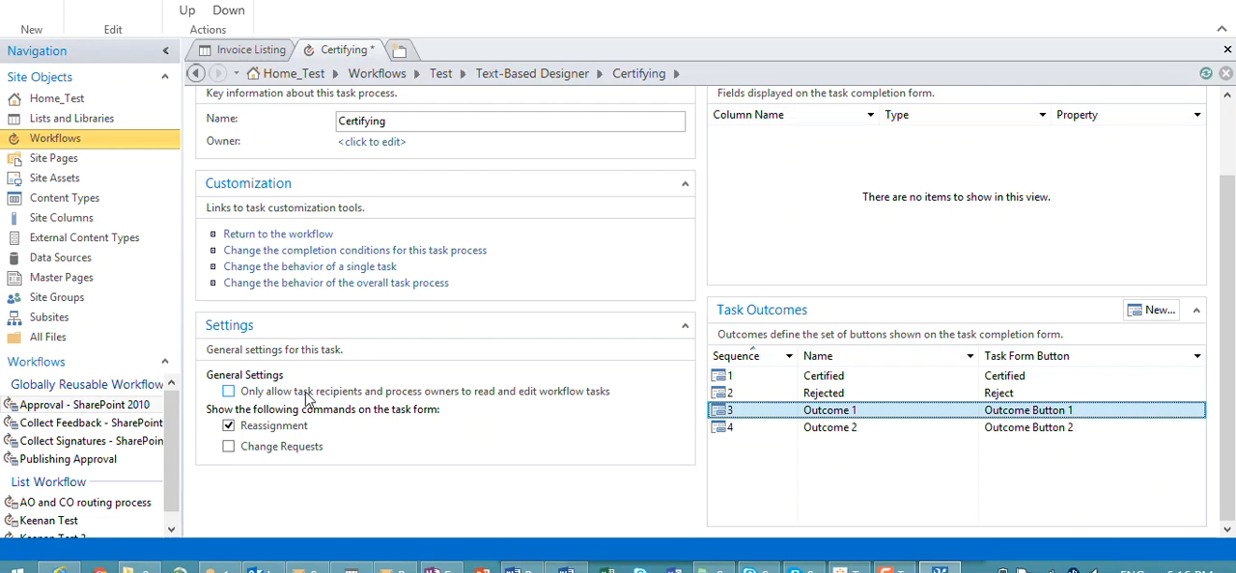
pyautogui.click(233, 433)
pyautogui.click(232, 429)
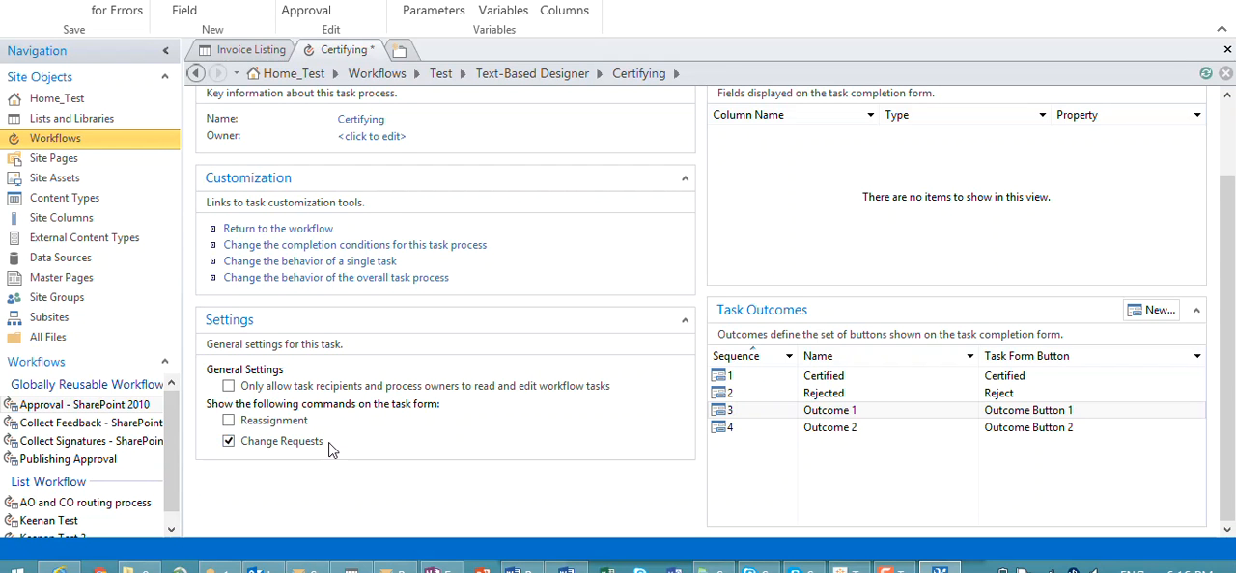
pyautogui.scroll(2, 350, 474)
pyautogui.scroll(-2, 325, 491)
pyautogui.click(305, 441)
pyautogui.click(297, 423)
pyautogui.scroll(2, 473, 419)
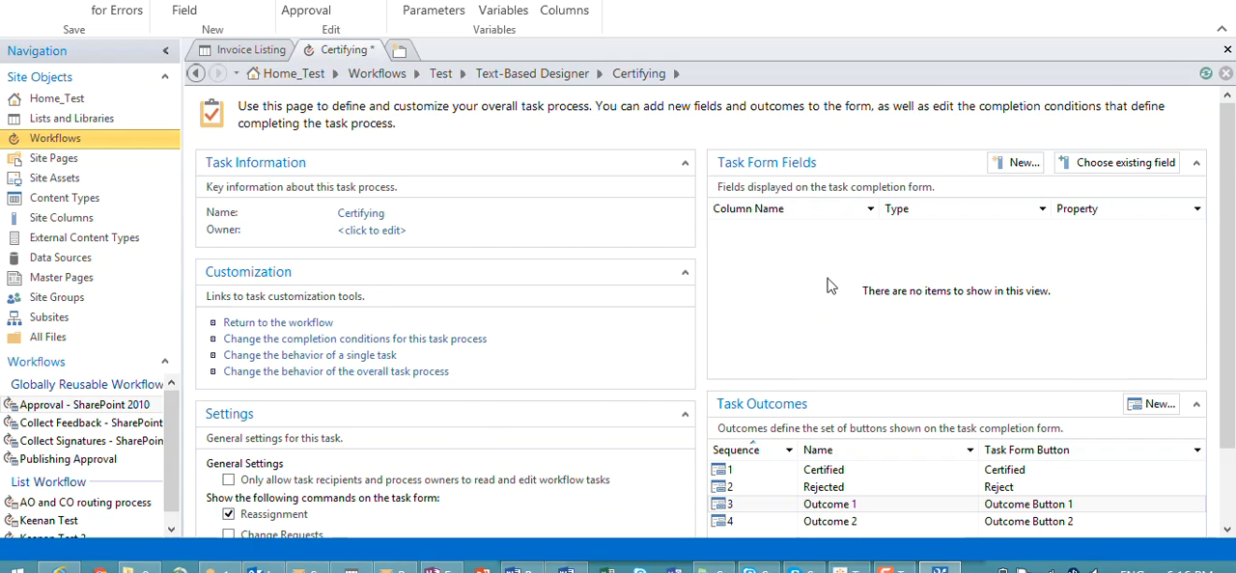
# Step: Return to the workflow and add a second Start Approval Process action below the first one in Step 1
pyautogui.click(302, 324)
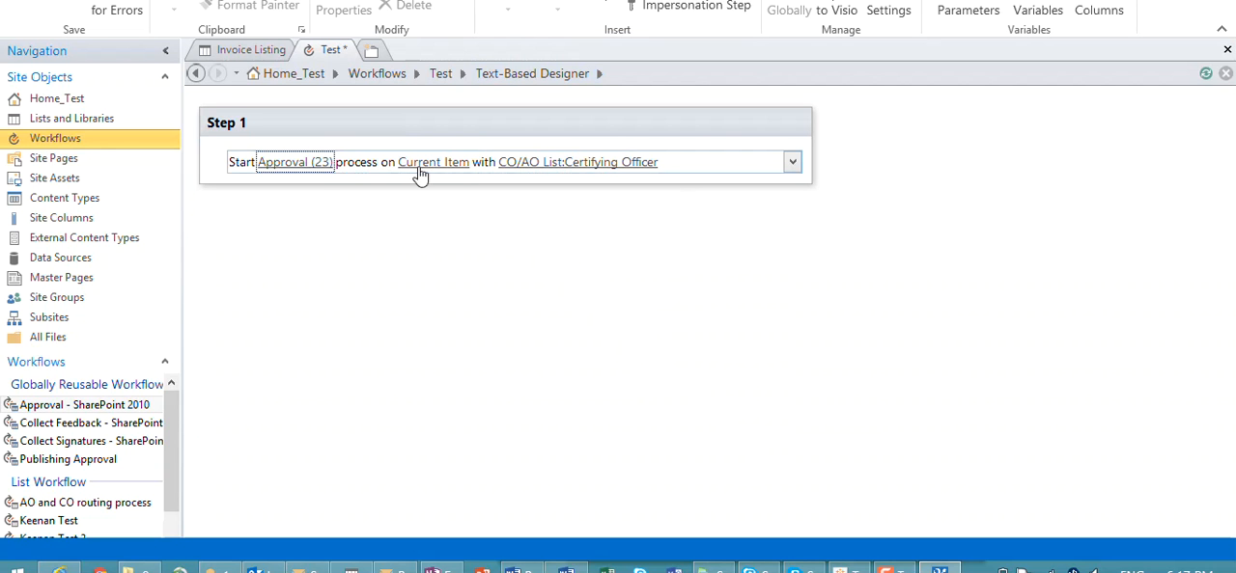
pyautogui.write('Star')
pyautogui.press('BackSpace')
pyautogui.press('BackSpace')
pyautogui.press('BackSpace')
pyautogui.write('Approval')
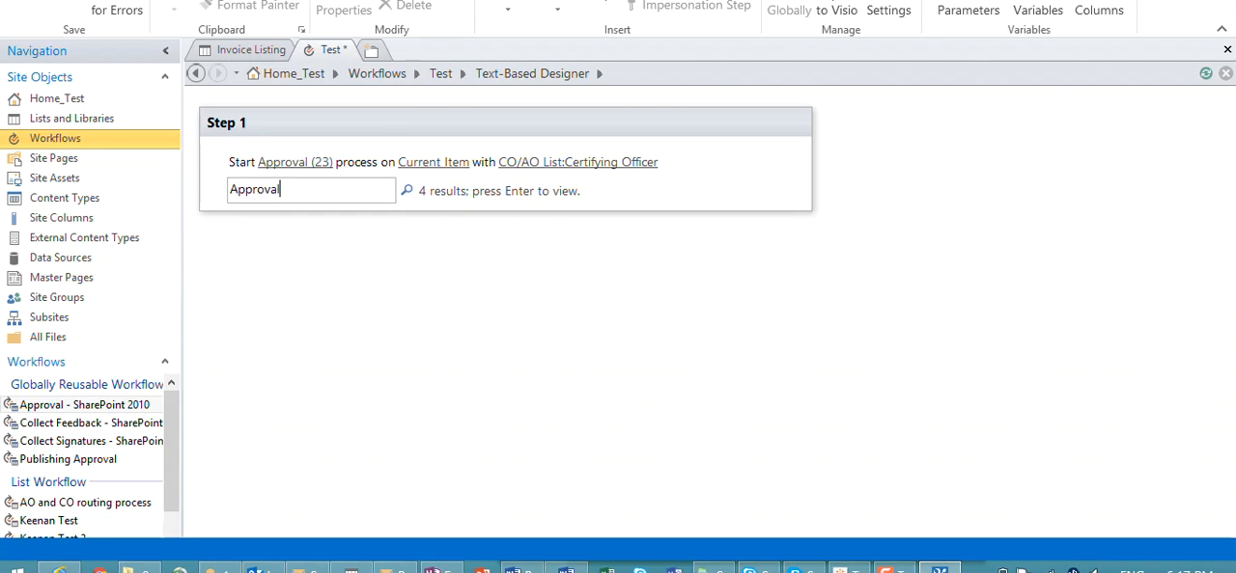
pyautogui.press('Return')
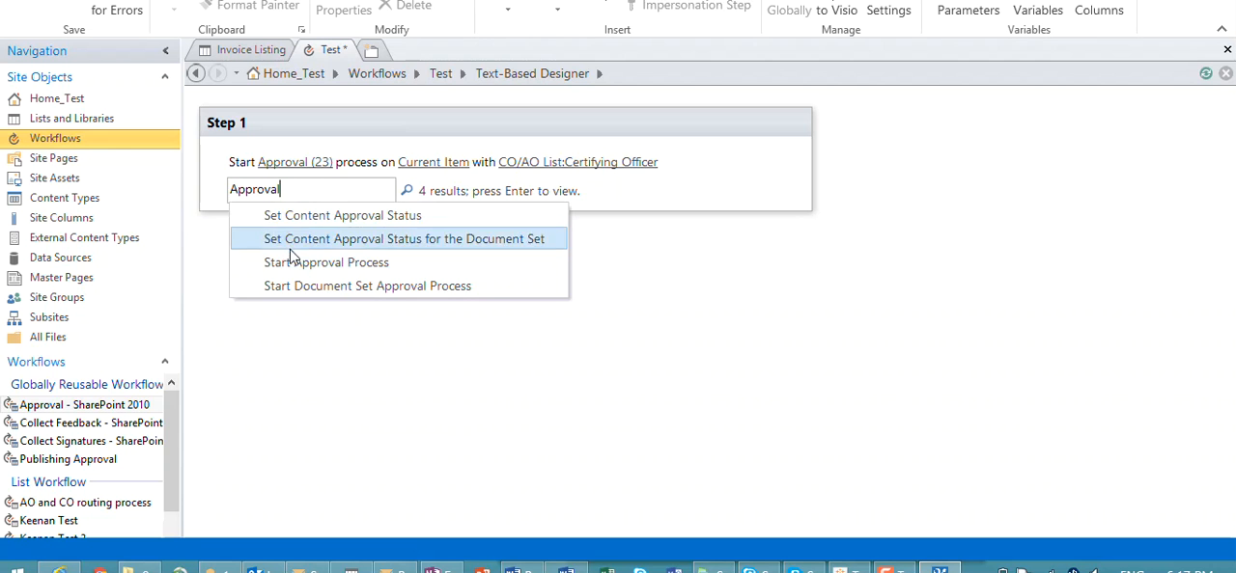
pyautogui.click(289, 262)
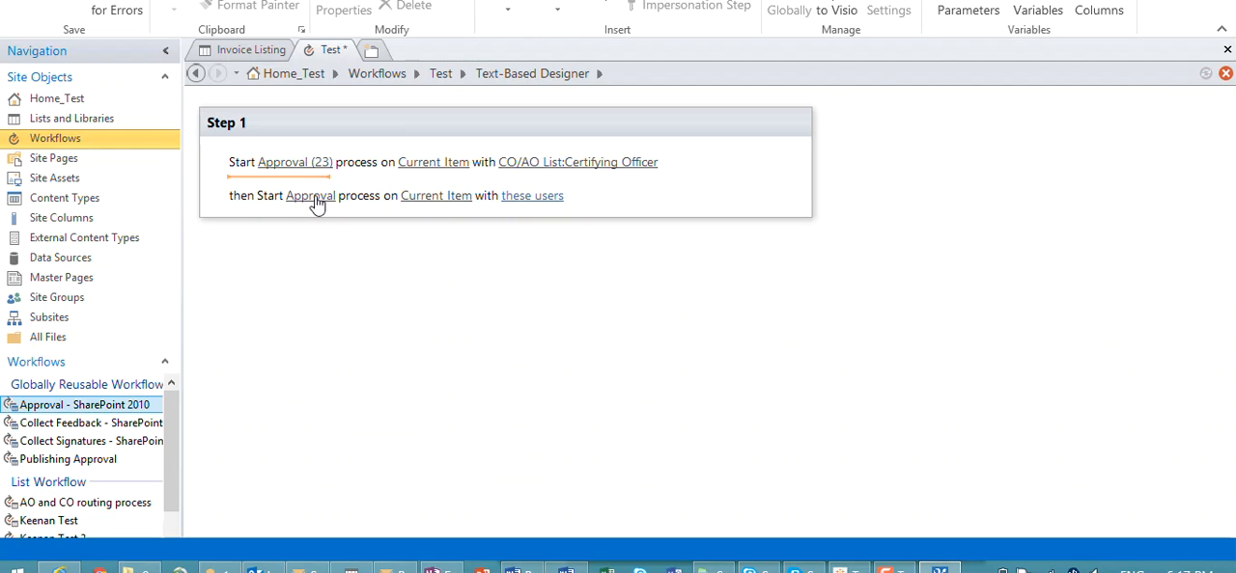
# Step: Rename the second approval task process in Step 1 as Approving and return to the workflow
pyautogui.click(559, 10)
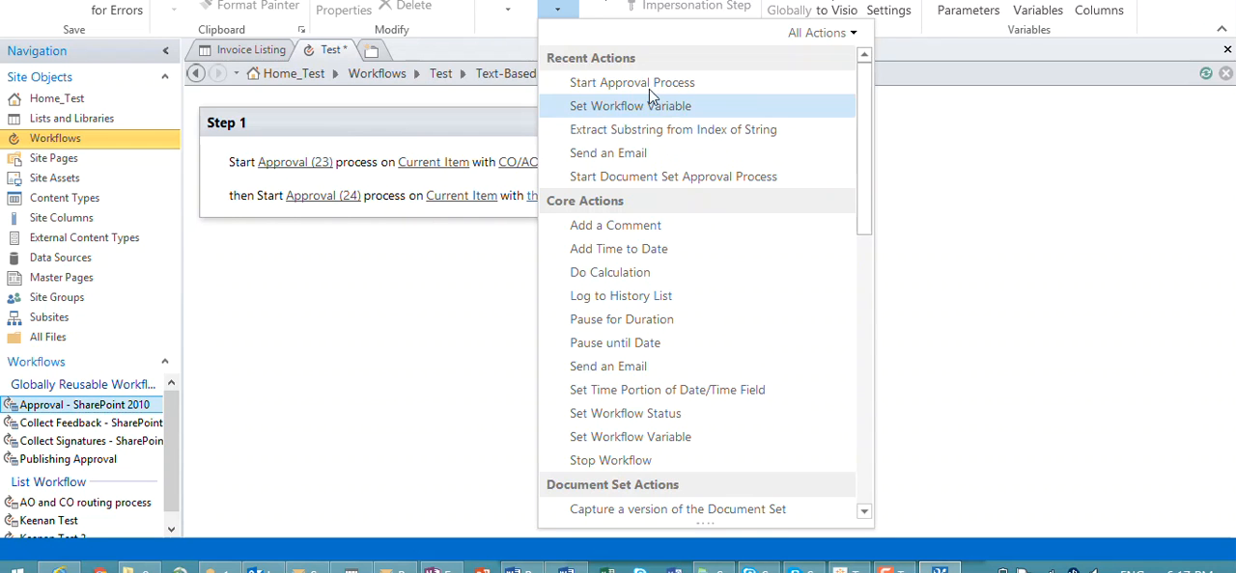
pyautogui.click(349, 196)
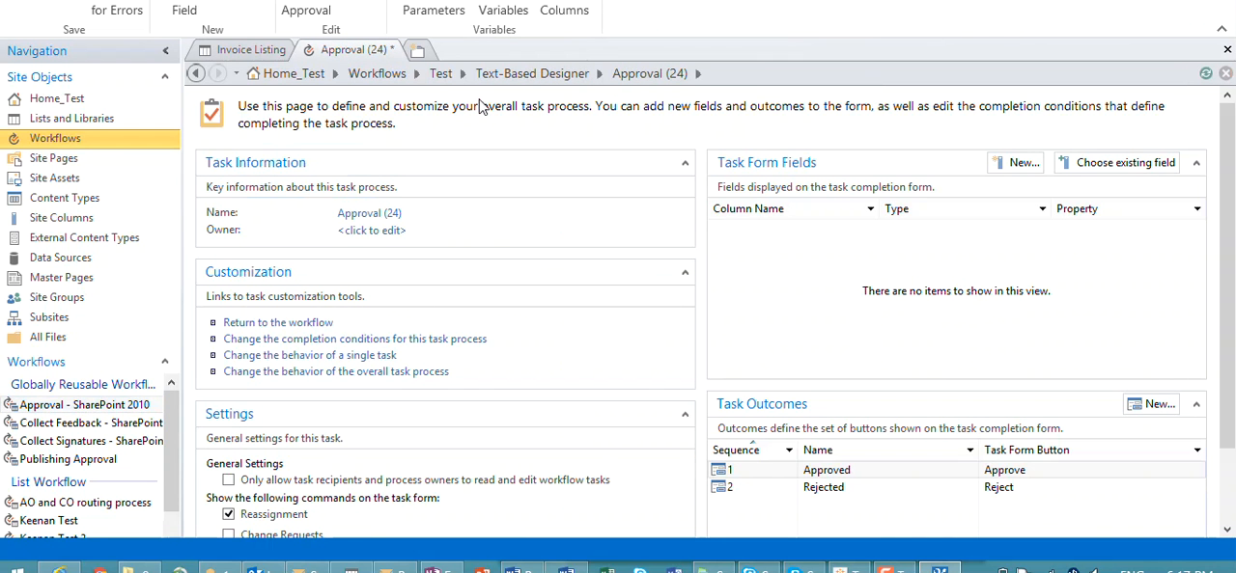
pyautogui.click(396, 214)
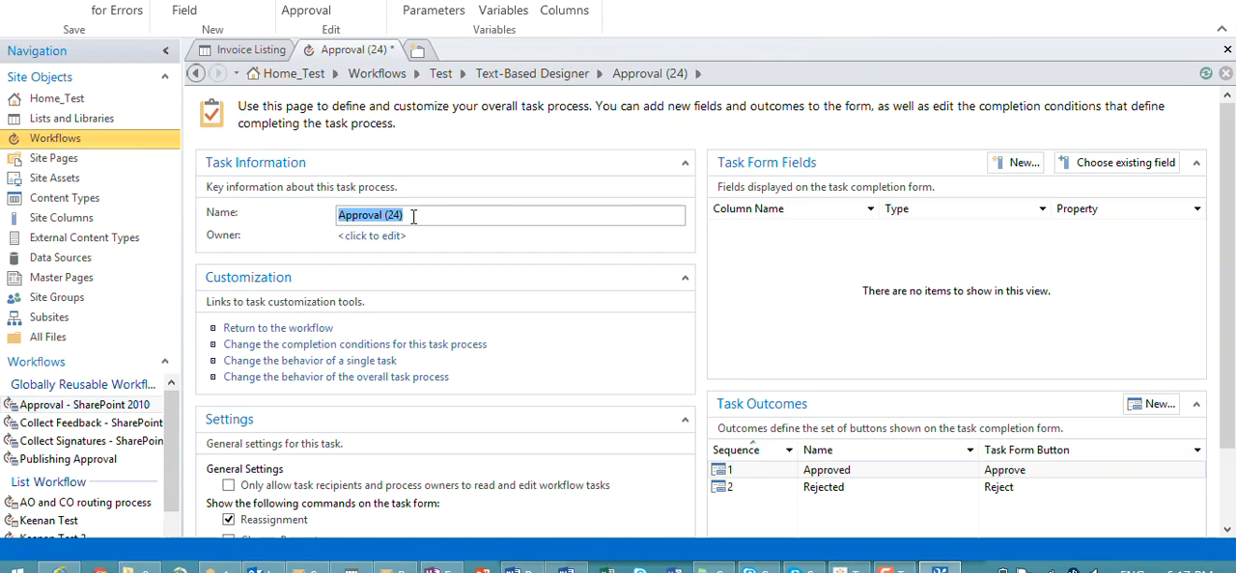
pyautogui.write('Approving')
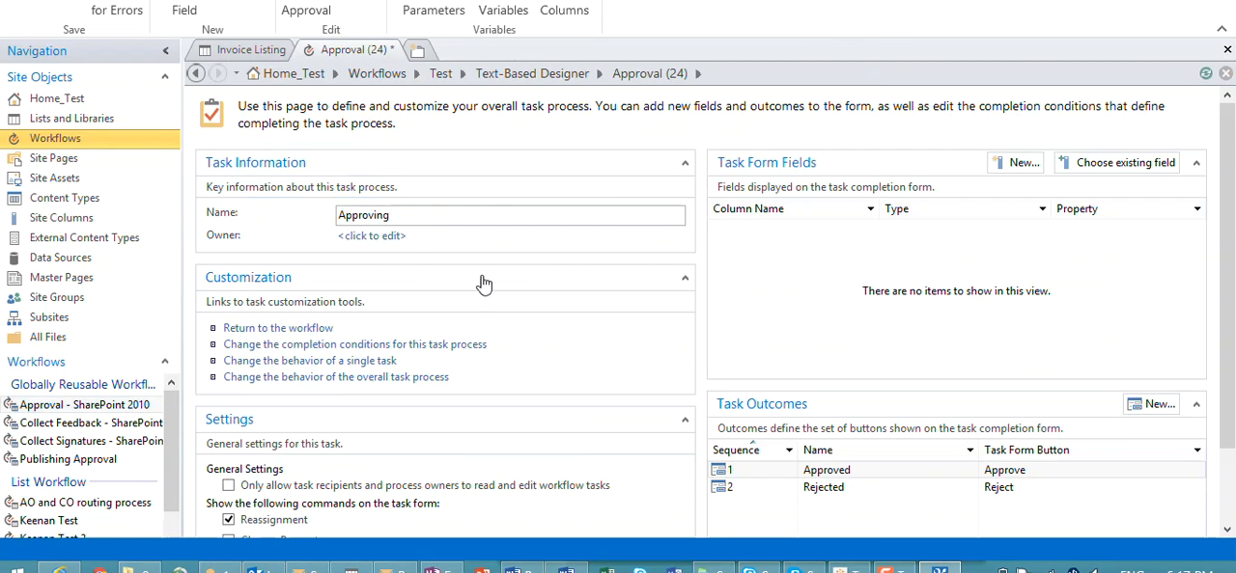
pyautogui.click(450, 286)
pyautogui.click(828, 488)
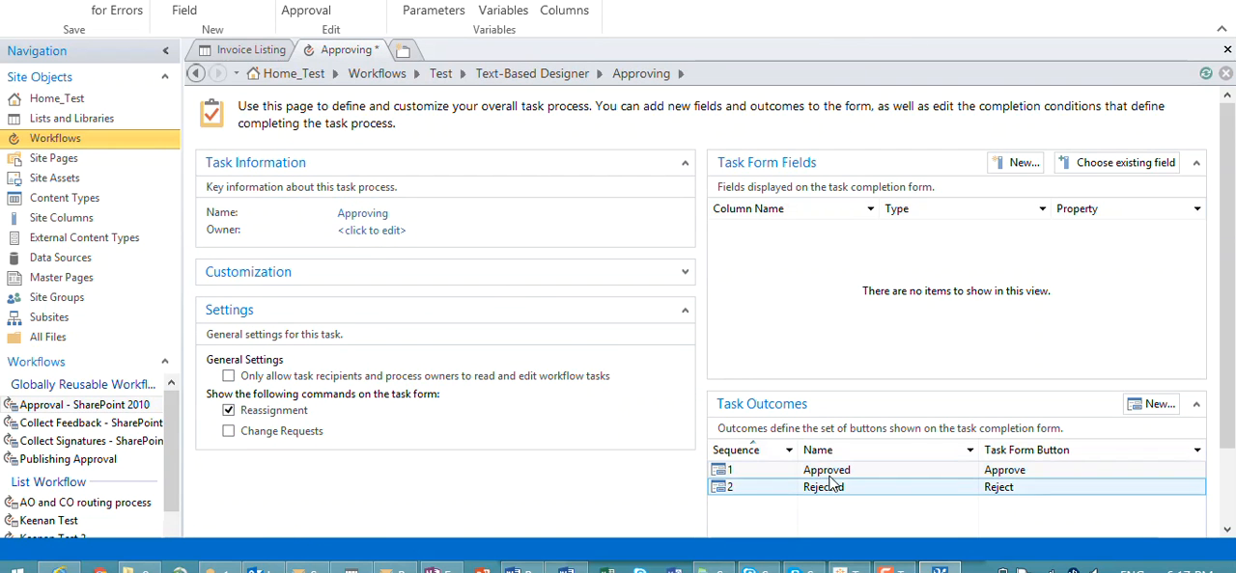
pyautogui.click(662, 282)
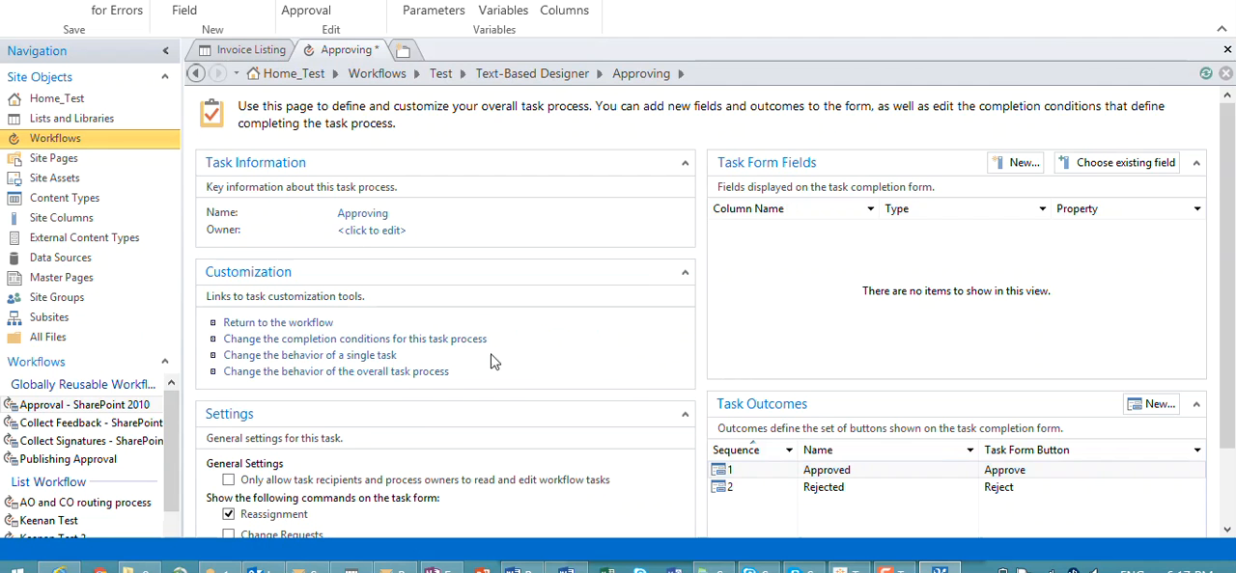
pyautogui.click(317, 322)
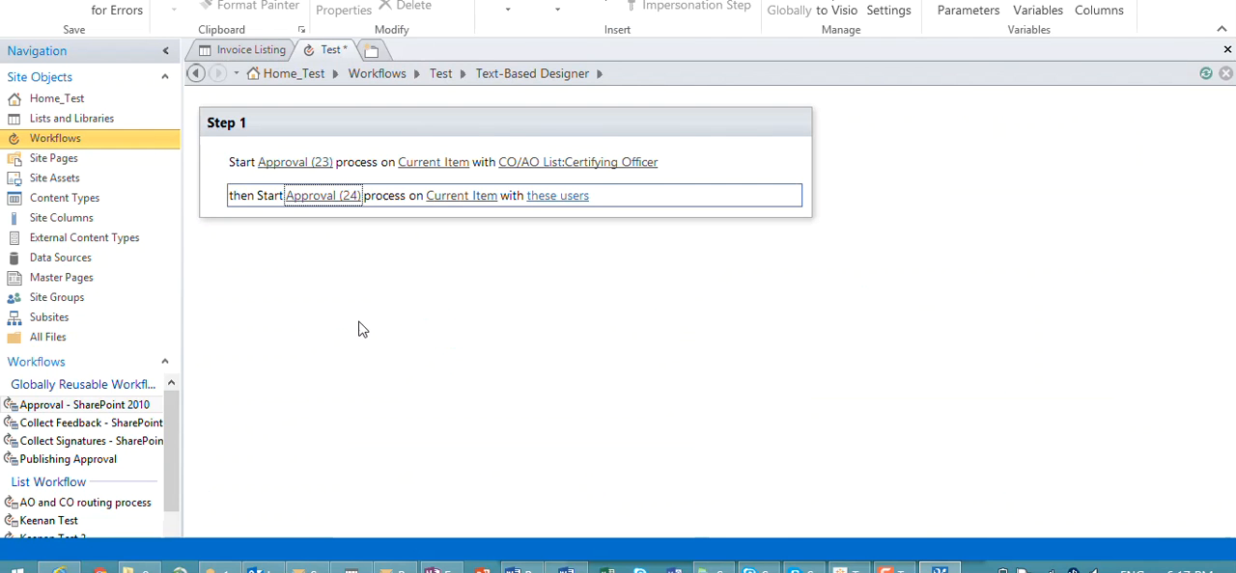
# Step: Add a user lookup as the second approval's participant, returning the Approving Officer field from CO/AO List as Email Address
pyautogui.click(559, 197)
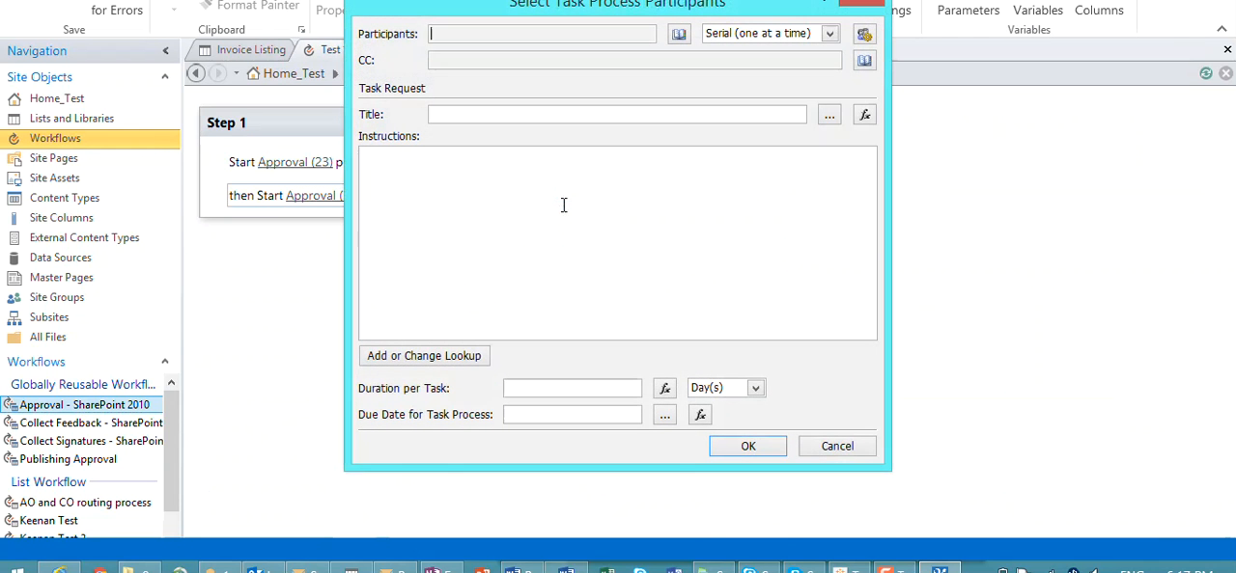
pyautogui.click(678, 37)
pyautogui.click(494, 177)
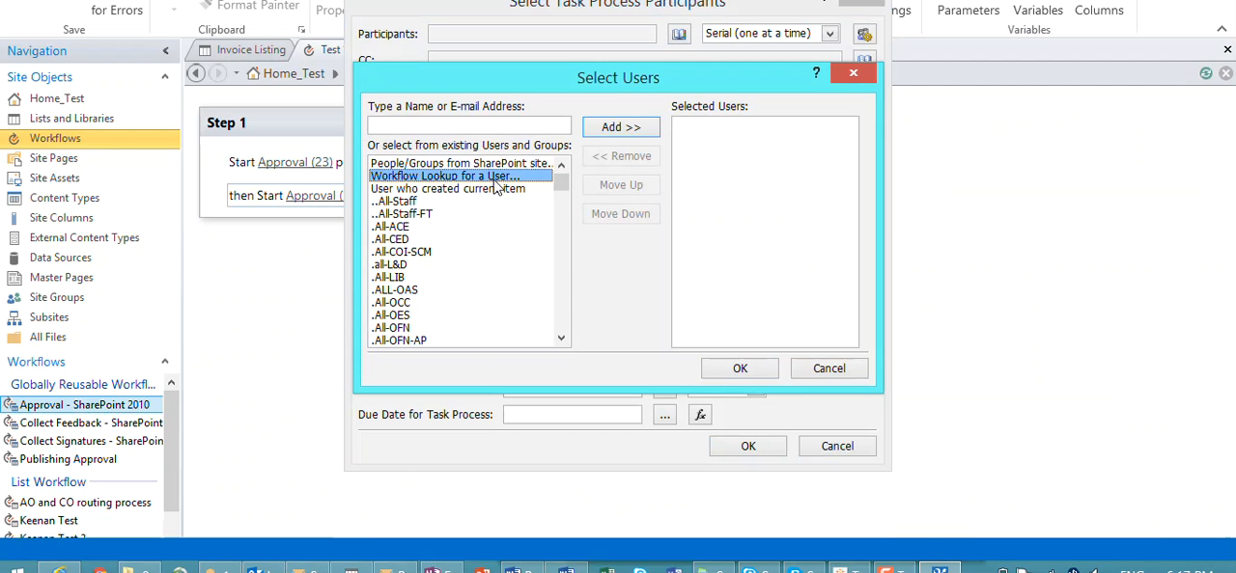
pyautogui.doubleClick(494, 178)
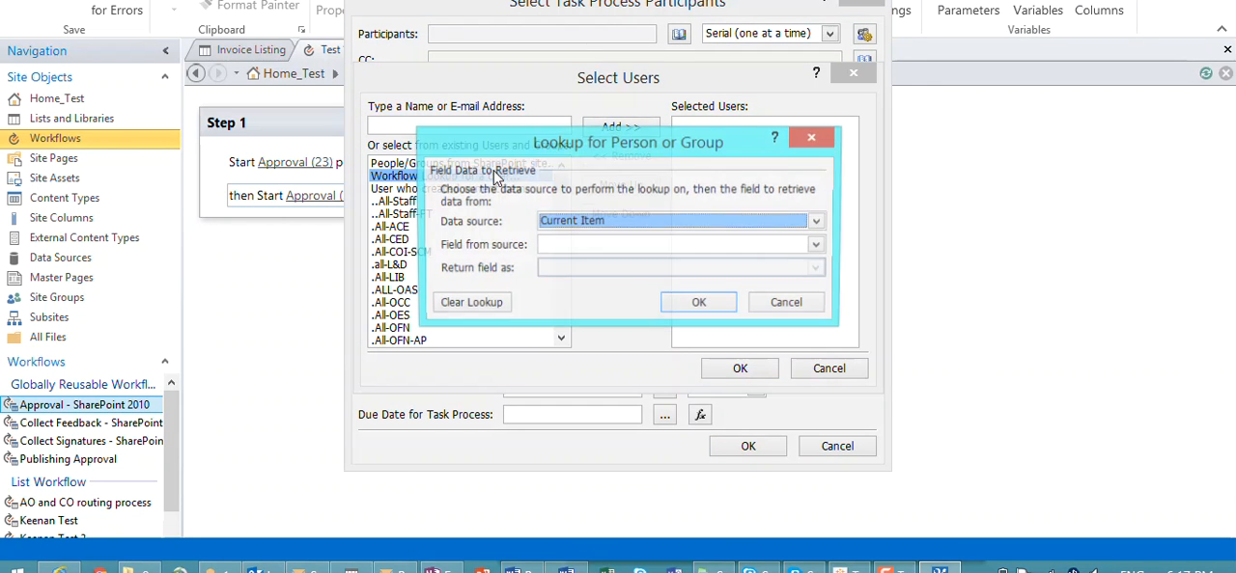
pyautogui.click(614, 232)
pyautogui.scroll(-3, 619, 274)
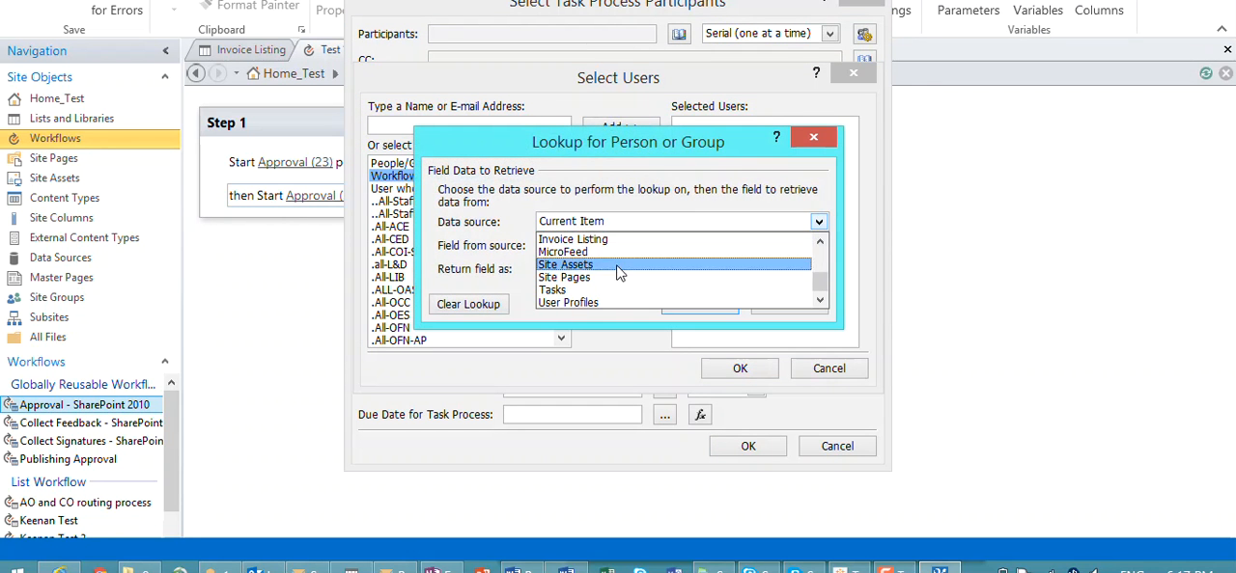
pyautogui.scroll(3, 619, 274)
pyautogui.click(599, 301)
pyautogui.click(617, 248)
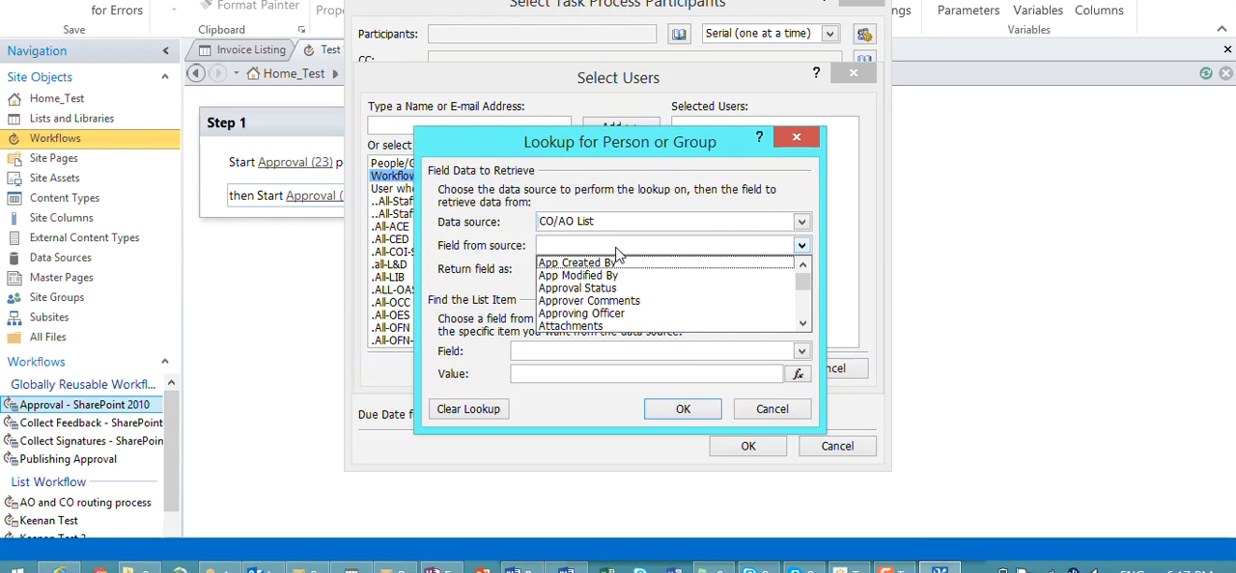
pyautogui.click(611, 317)
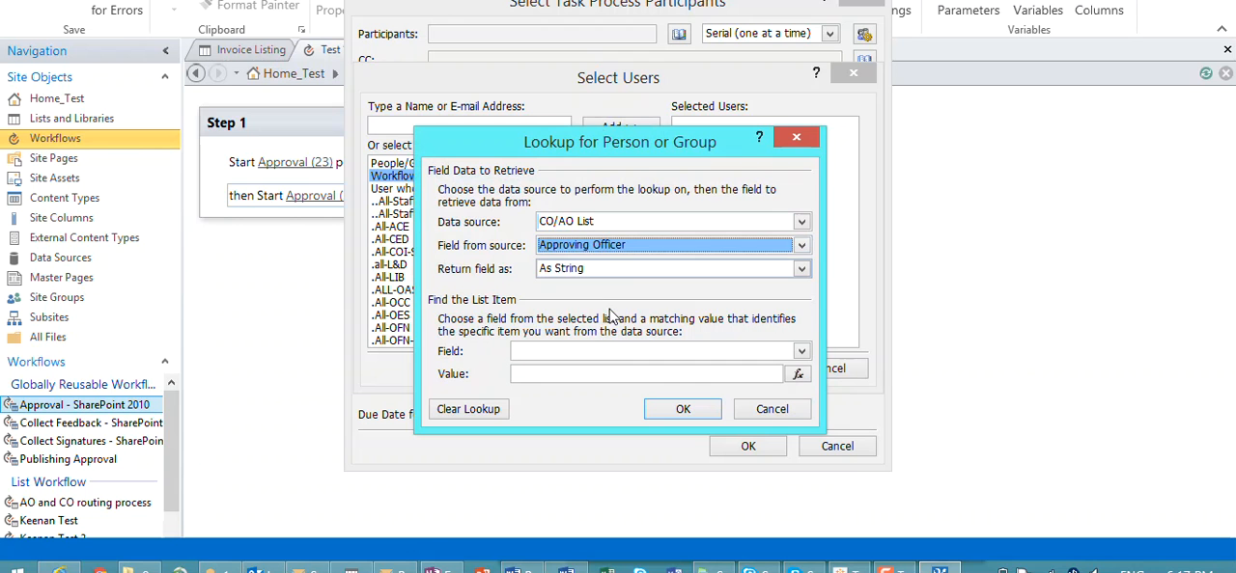
pyautogui.click(608, 272)
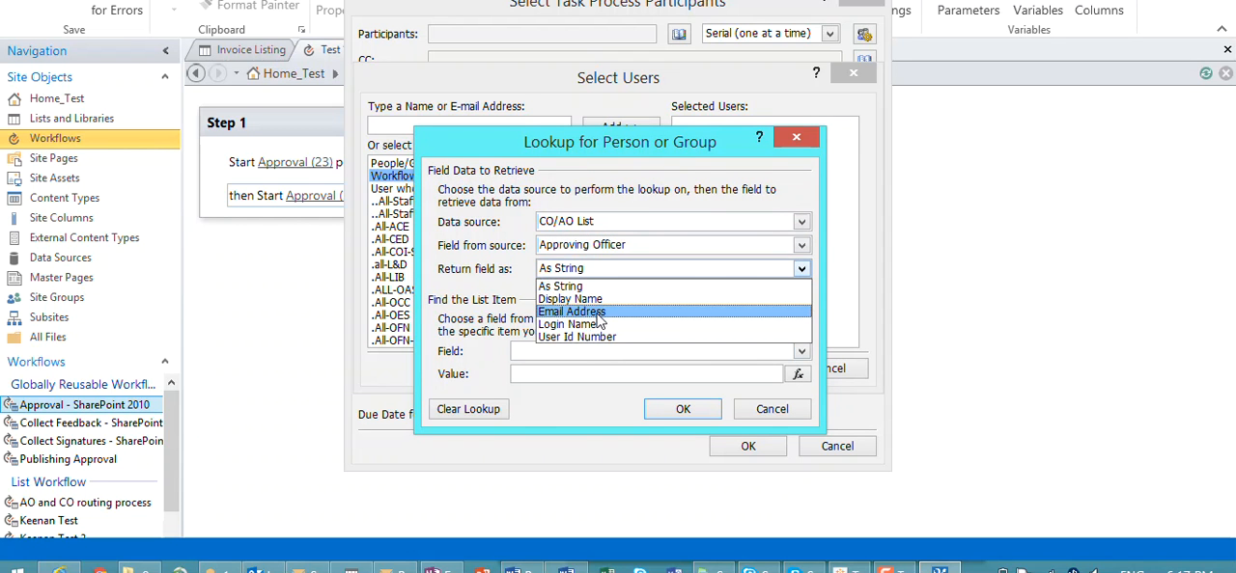
pyautogui.click(600, 311)
# Step: Match the lookup's Department field to the current item's Department and accept the approving officer as participant
pyautogui.click(594, 353)
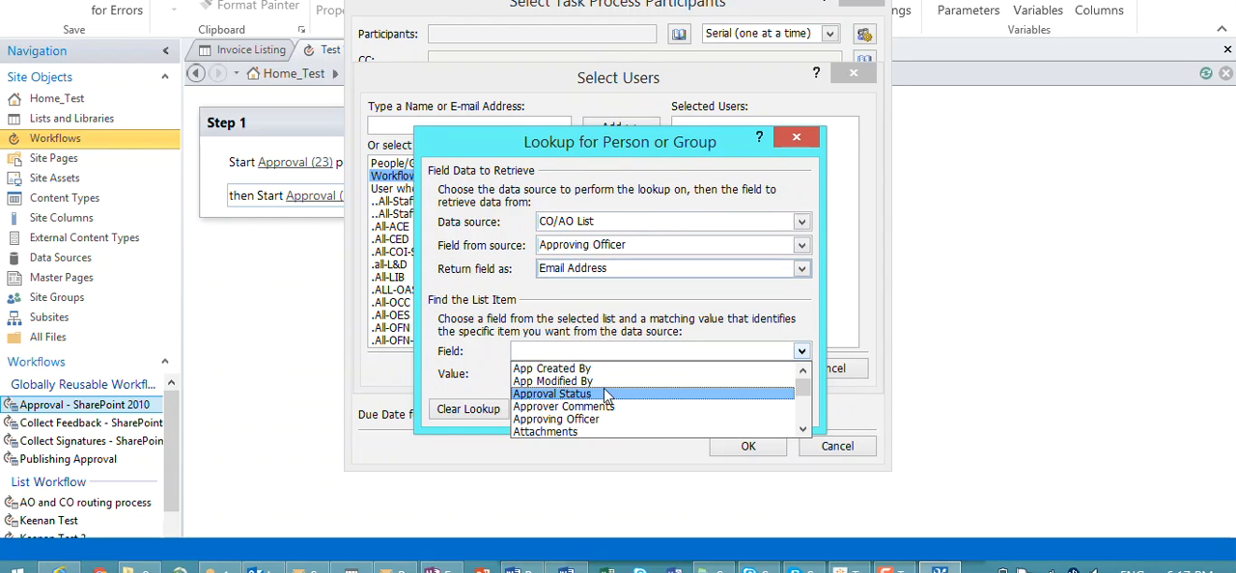
pyautogui.scroll(-2, 605, 396)
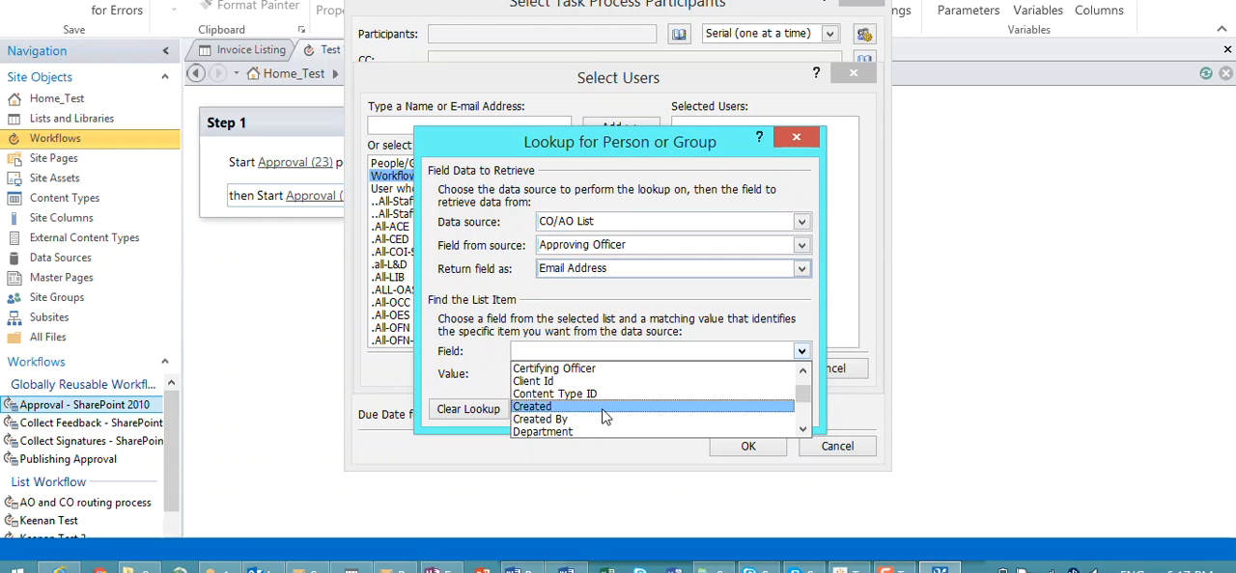
pyautogui.click(599, 429)
pyautogui.click(798, 374)
pyautogui.click(680, 298)
pyautogui.scroll(-3, 660, 335)
pyautogui.scroll(-1, 660, 335)
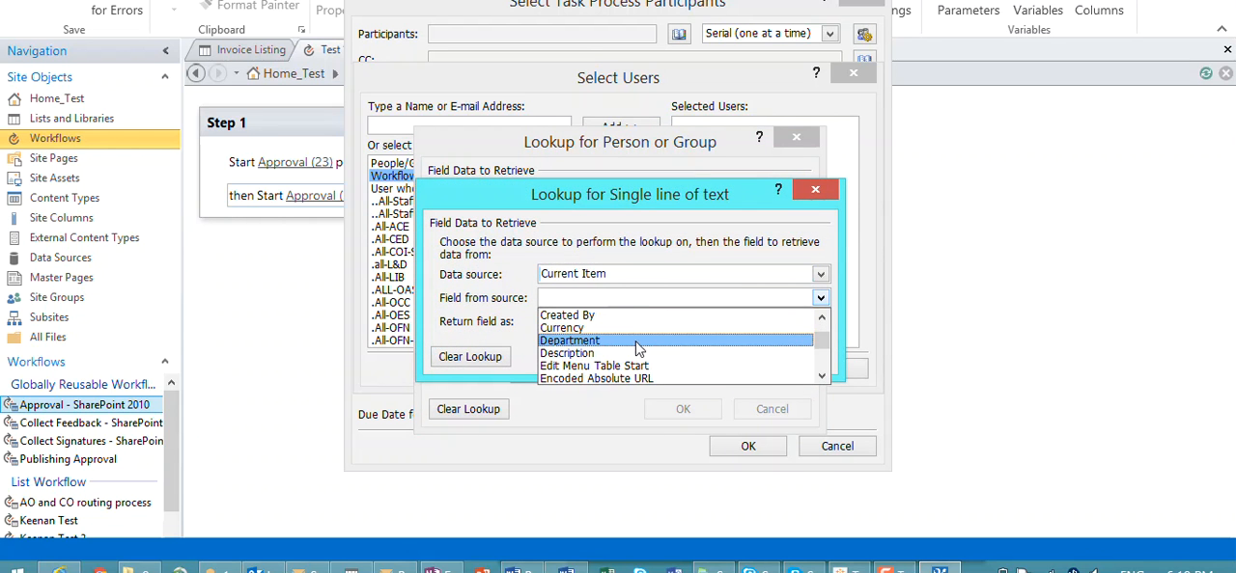
pyautogui.click(644, 343)
pyautogui.click(707, 357)
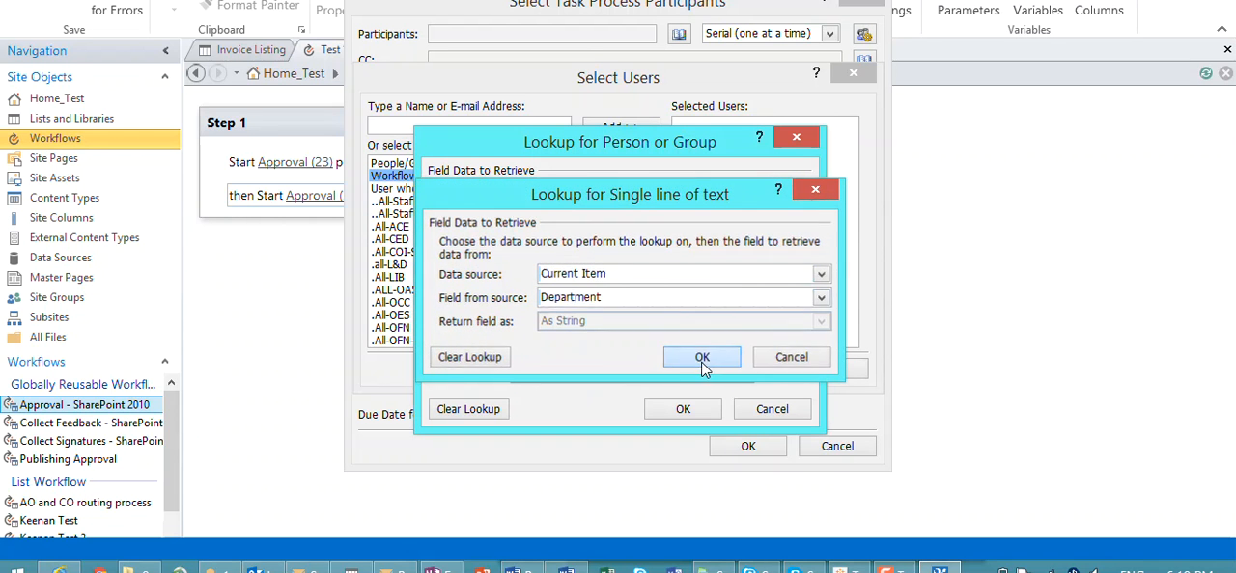
pyautogui.click(702, 415)
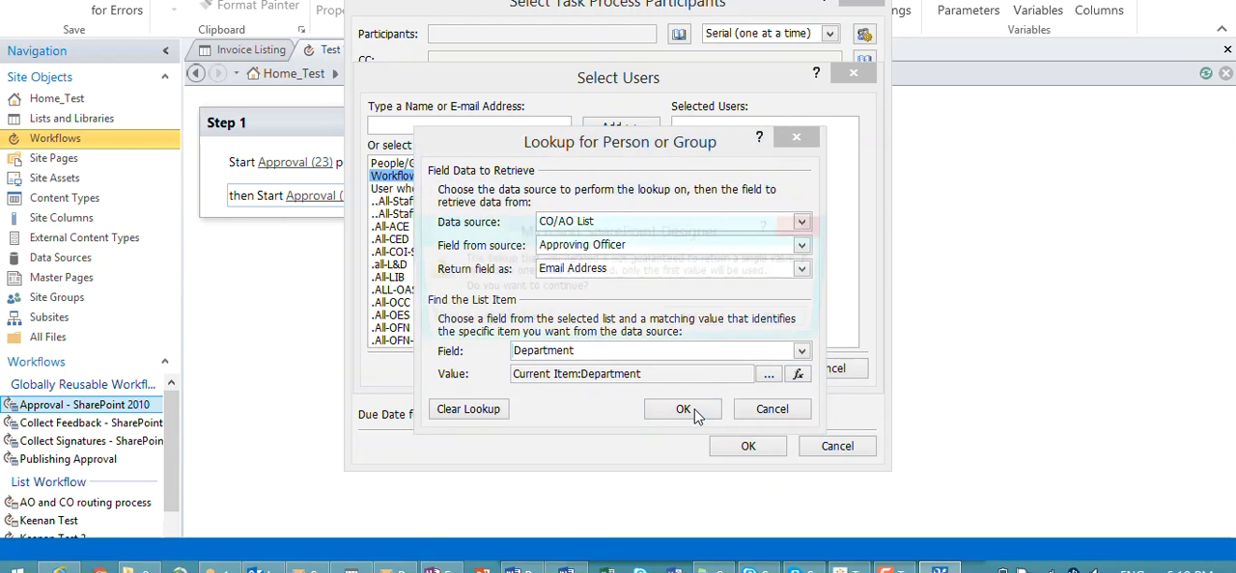
pyautogui.click(695, 324)
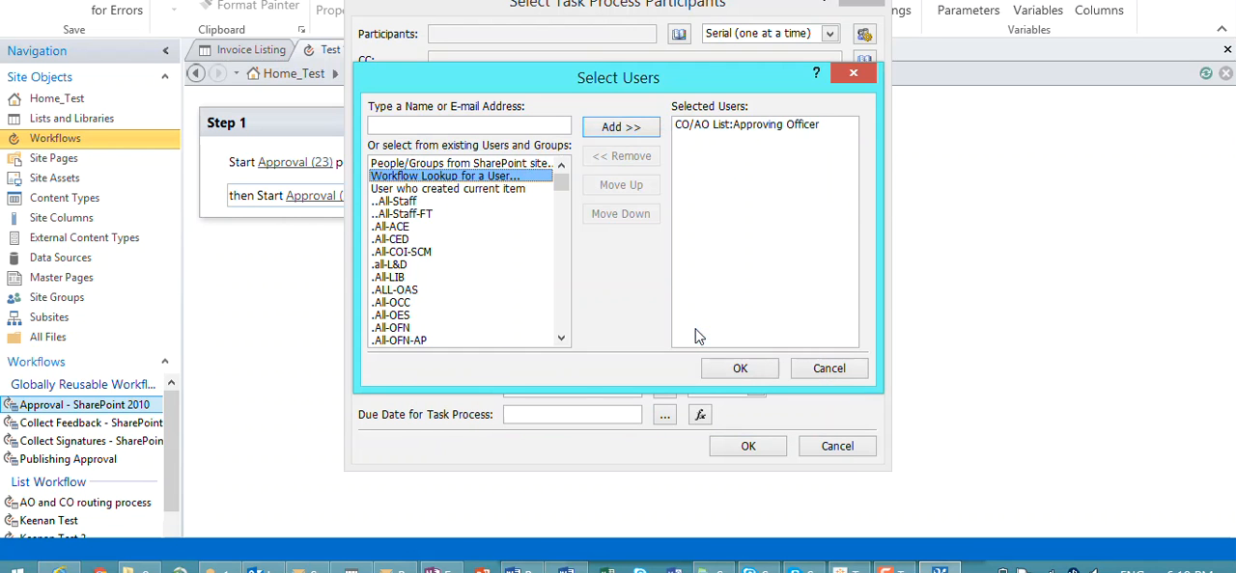
pyautogui.click(739, 367)
# Step: Title the second approval's task request Test and write instructions addressed "Dear AO," and signed OFN
pyautogui.click(621, 118)
pyautogui.write('Test')
pyautogui.click(612, 171)
pyautogui.write('Test')
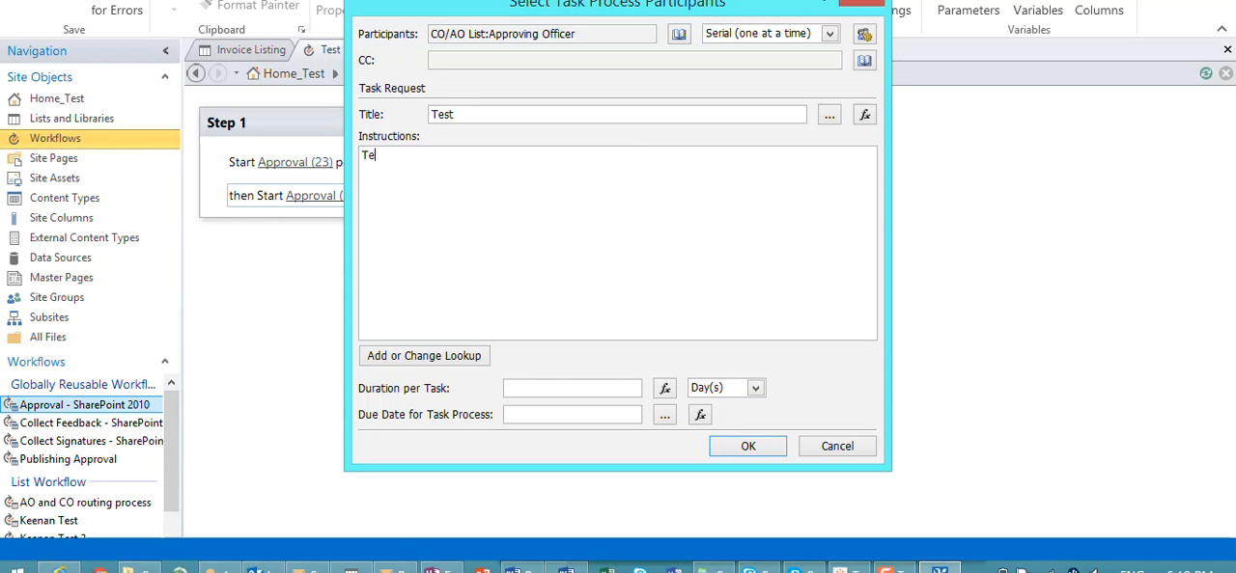
pyautogui.press('Return')
pyautogui.write('Dear AO,  ....')
pyautogui.press('Return')
pyautogui.press('Return')
pyautogui.write('OFN')
# Step: Set the duration per task to 2 days, then save and publish the workflow
pyautogui.click(577, 387)
pyautogui.write('2')
pyautogui.click(745, 447)
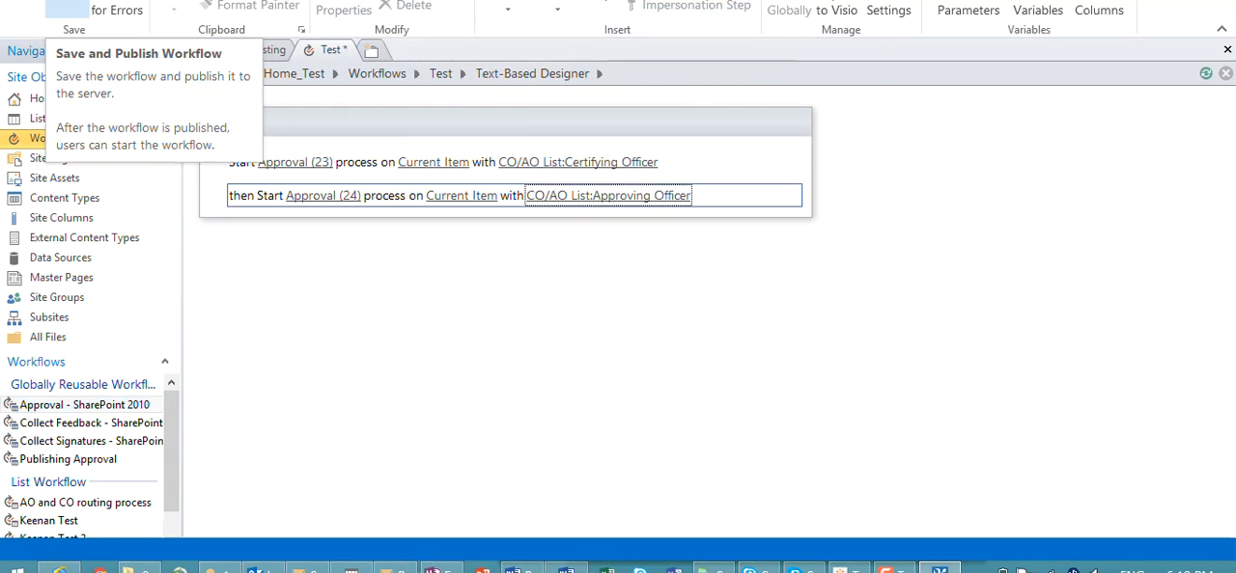
pyautogui.click(67, 8)
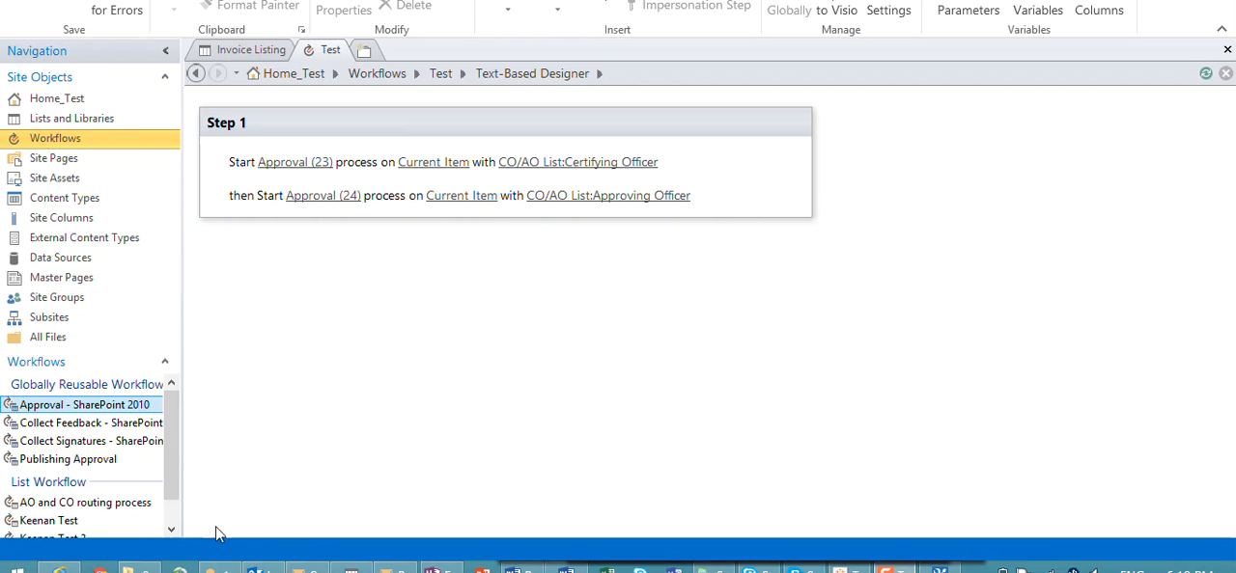
# Step: Switch to the SharePoint site in the browser and open the workflow settings of the Invoice Listing list
pyautogui.click(64, 567)
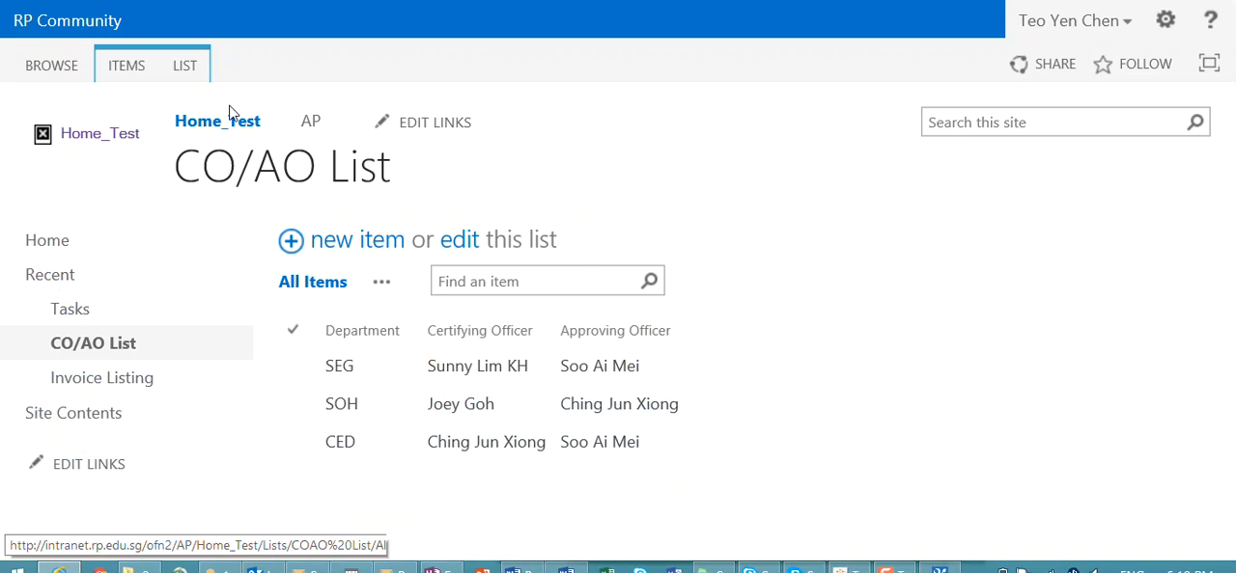
pyautogui.click(186, 67)
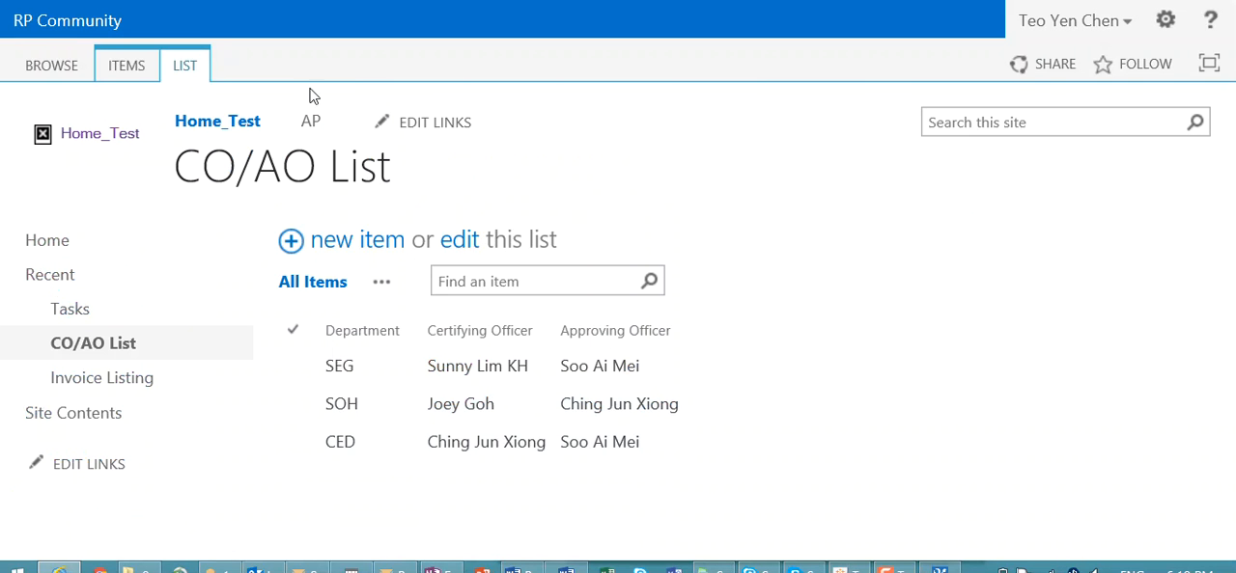
pyautogui.click(133, 378)
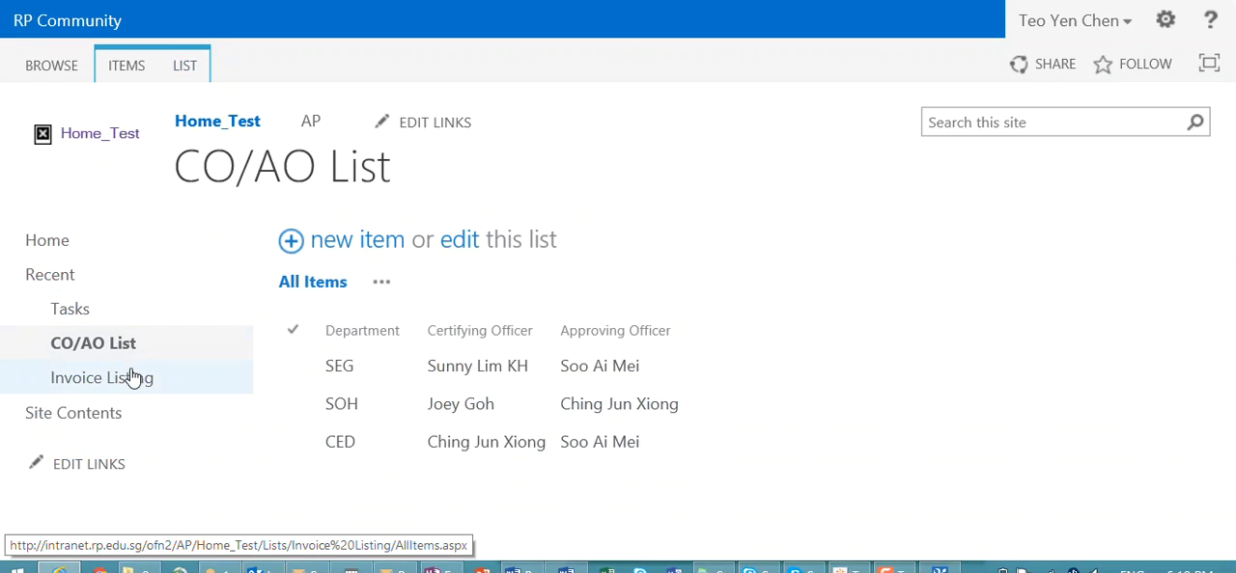
pyautogui.click(193, 72)
pyautogui.click(1120, 131)
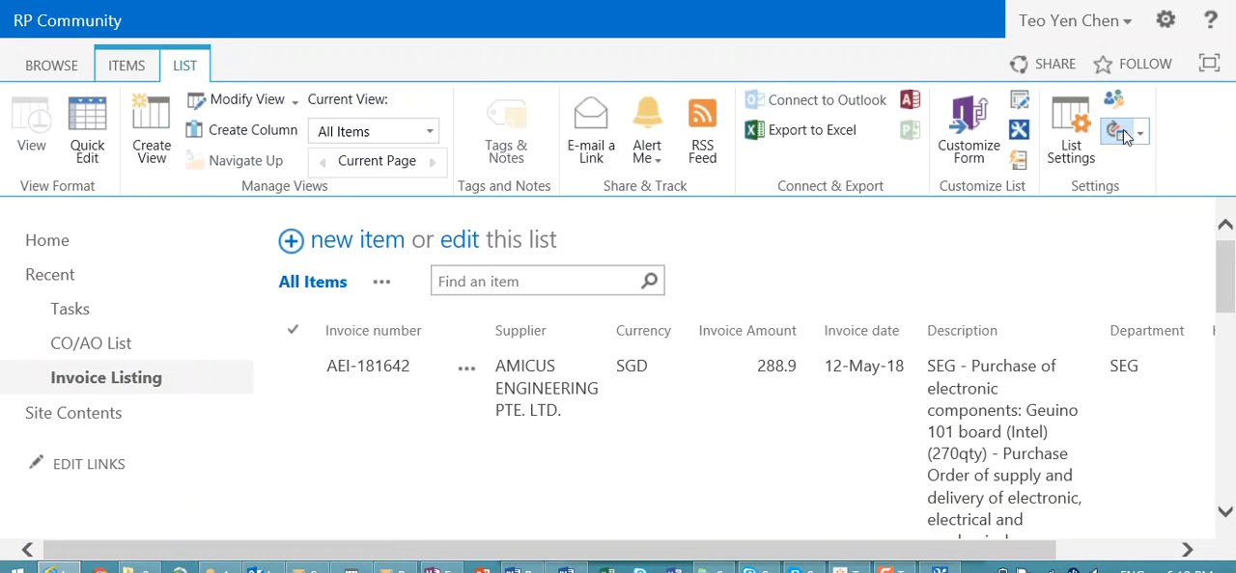